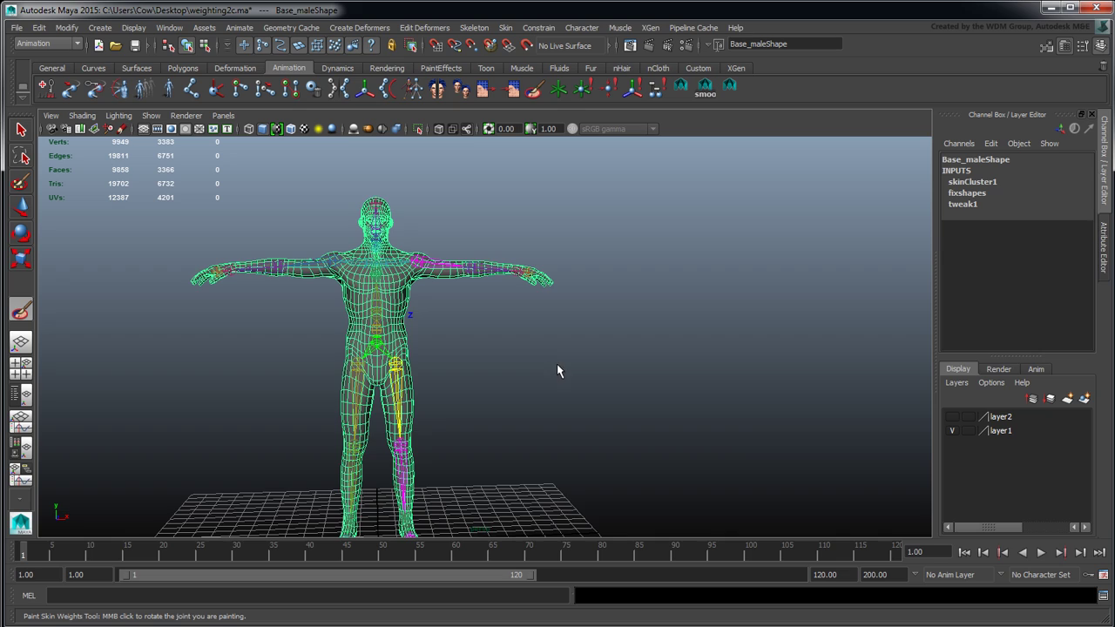
{"action": "middle_click_drag", "start_coordinate": [568, 353], "coordinate": [579, 360], "text": "alt"}
{"action": "left_click_drag", "start_coordinate": [578, 361], "coordinate": [561, 364], "text": "alt"}
{"action": "middle_click_drag", "start_coordinate": [561, 364], "coordinate": [549, 340], "text": "alt"}
{"action": "left_click_drag", "start_coordinate": [550, 360], "coordinate": [560, 367], "text": "alt"}
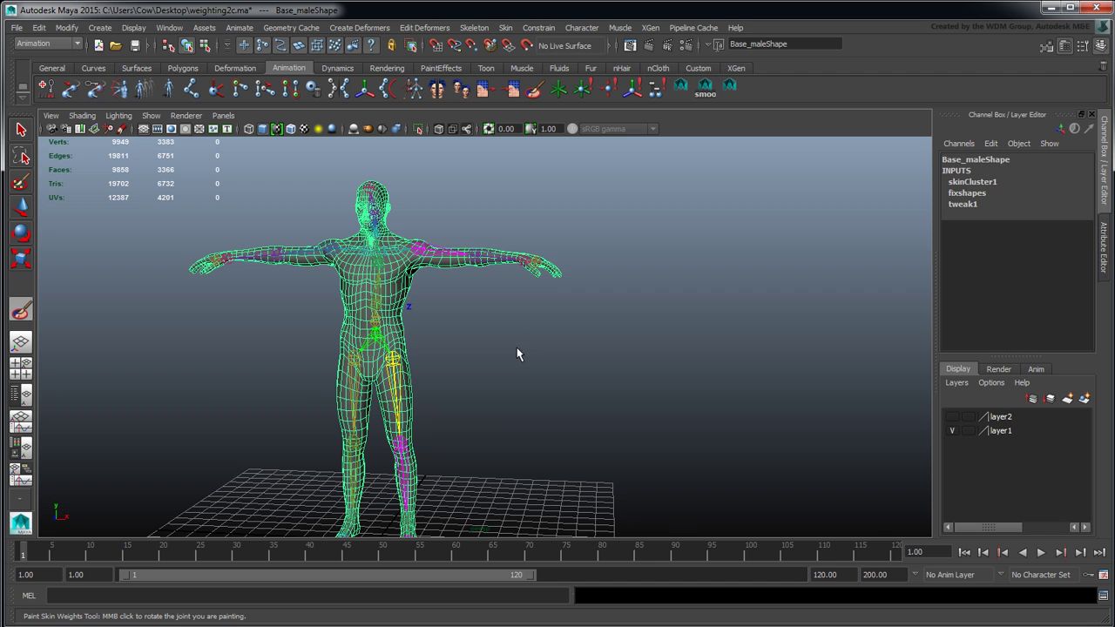
{"action": "middle_click_drag", "start_coordinate": [520, 342], "coordinate": [484, 340], "text": "alt"}
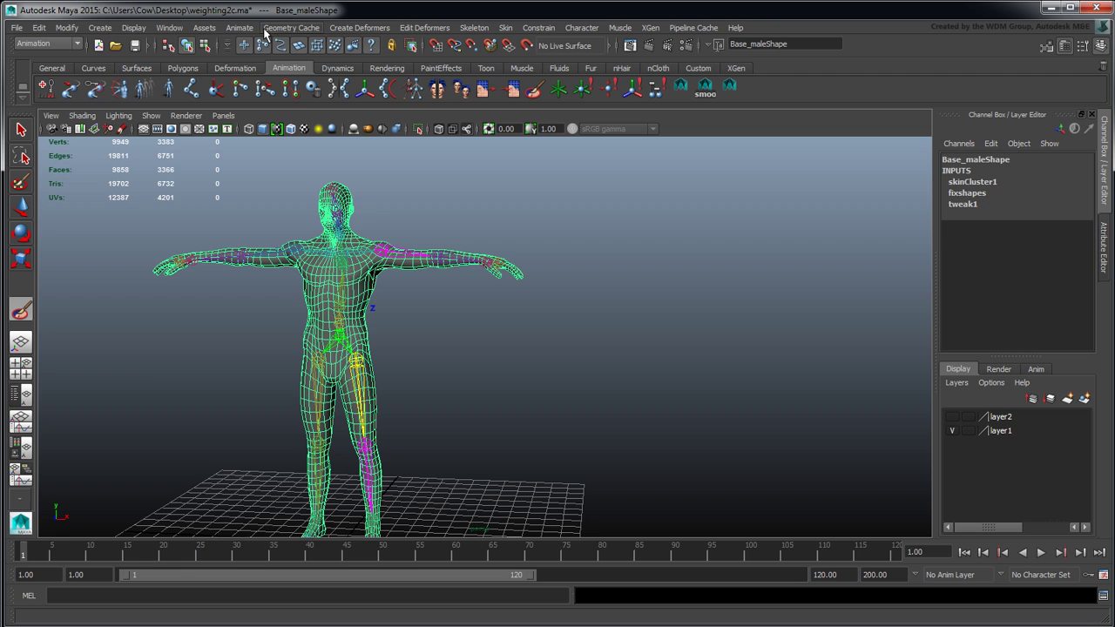
- Open the Node Editor for the selected Base_maleShape mesh and place its window beside the character
{"action": "left_click", "coordinate": [170, 28]}
{"action": "mouse_move", "coordinate": [226, 45]}
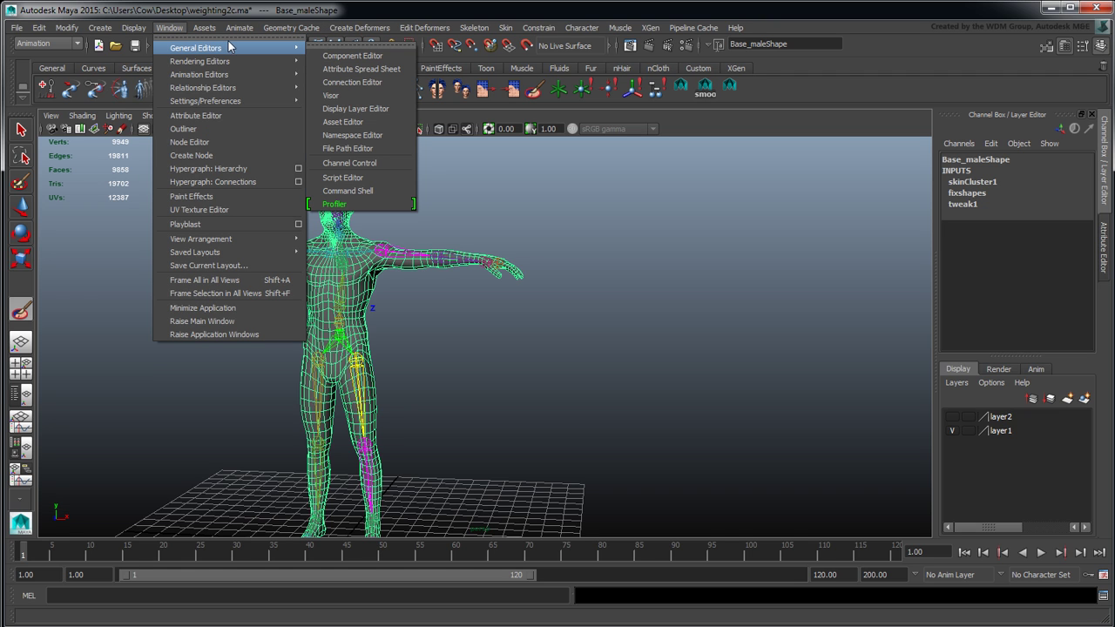
{"action": "left_click", "coordinate": [217, 141]}
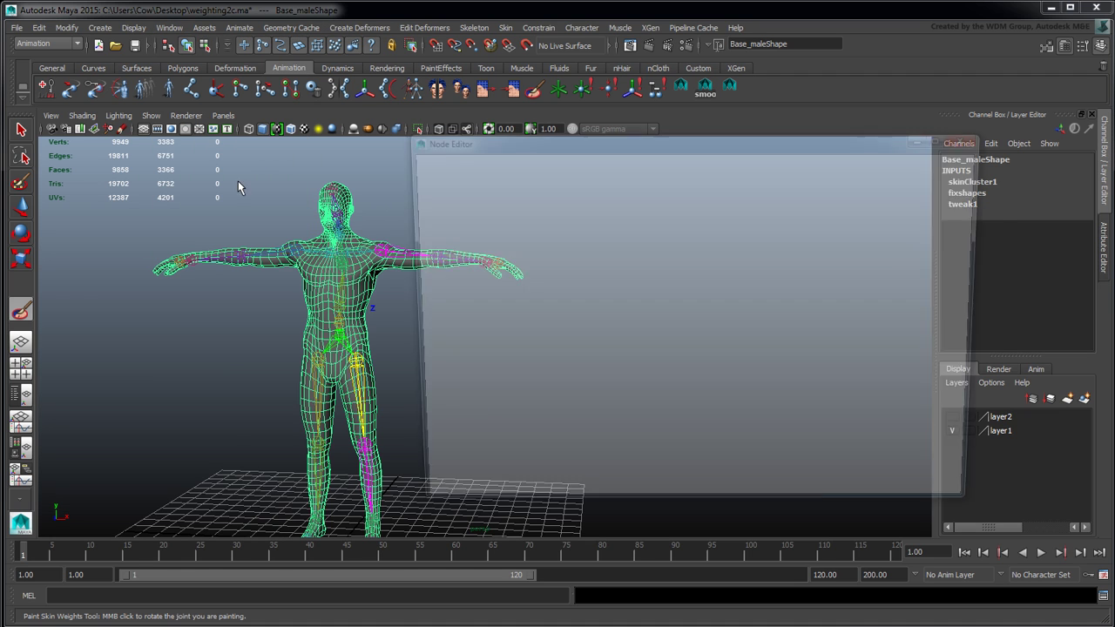
{"action": "left_click_drag", "start_coordinate": [665, 142], "coordinate": [751, 91]}
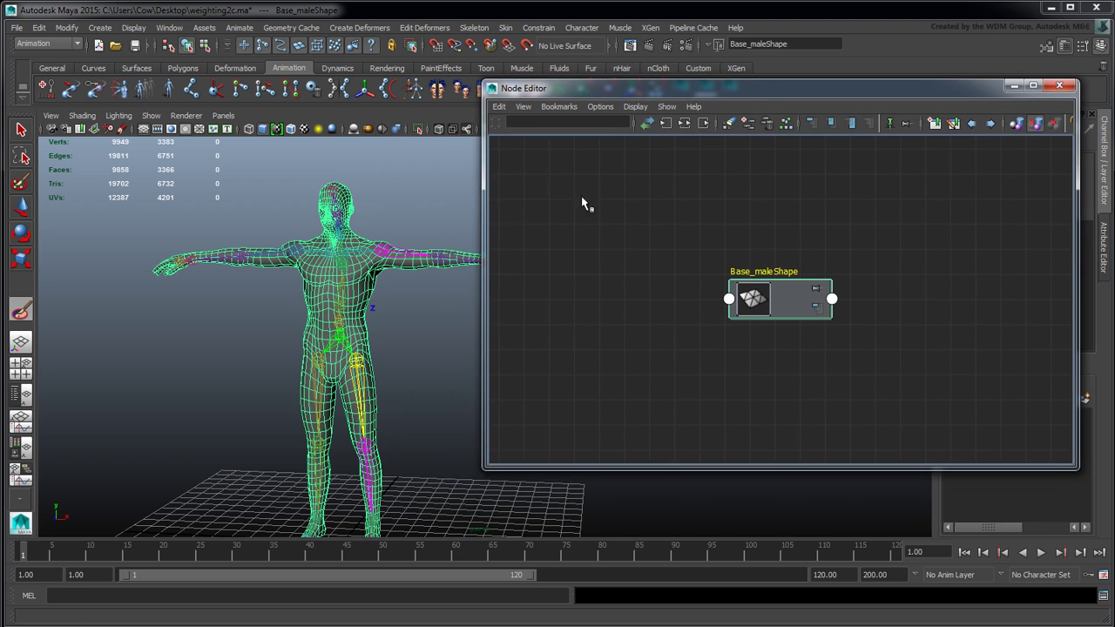
{"action": "middle_click_drag", "start_coordinate": [262, 289], "coordinate": [199, 317], "text": "alt"}
{"action": "left_click_drag", "start_coordinate": [288, 350], "coordinate": [321, 345], "text": "alt"}
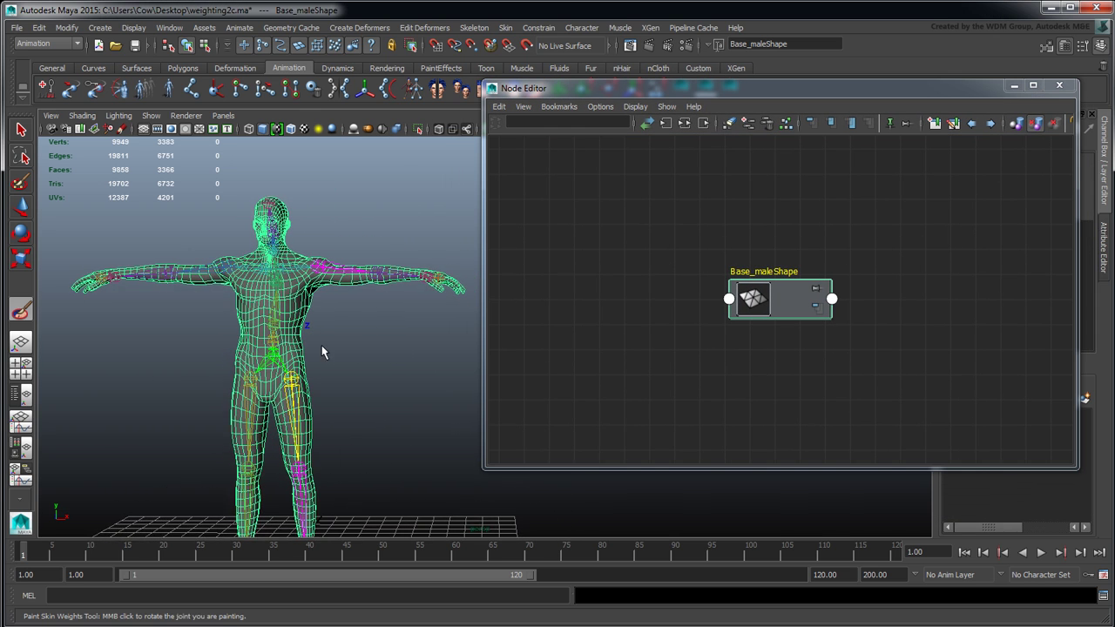
{"action": "middle_click_drag", "start_coordinate": [323, 345], "coordinate": [345, 336], "text": "alt"}
{"action": "left_click_drag", "start_coordinate": [733, 95], "coordinate": [709, 92]}
{"action": "left_click_drag", "start_coordinate": [769, 298], "coordinate": [690, 249]}
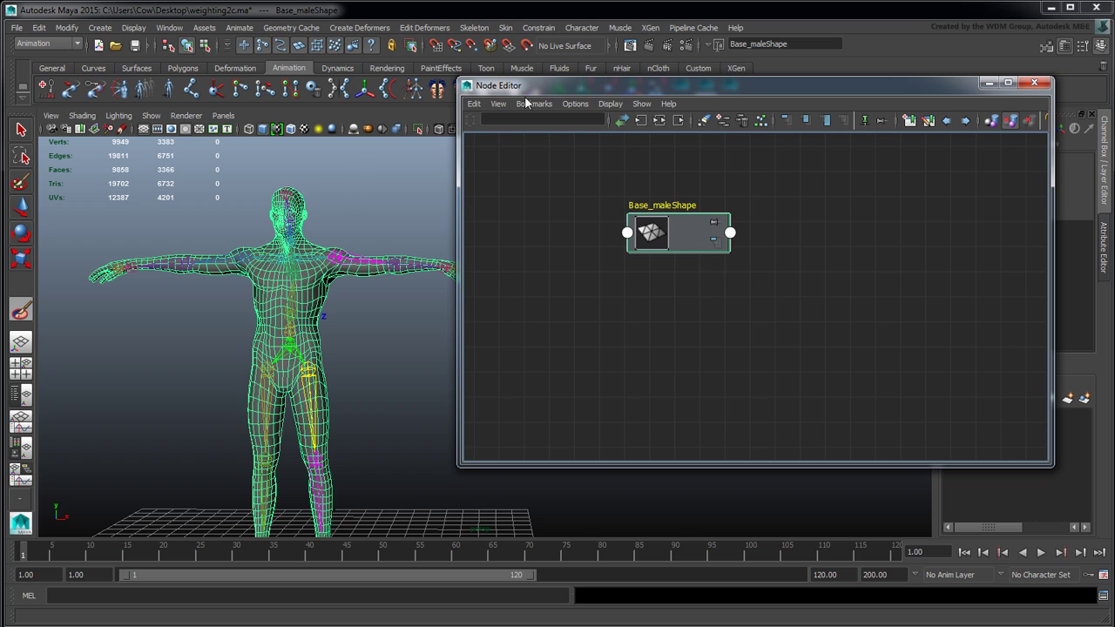
{"action": "left_click_drag", "start_coordinate": [607, 91], "coordinate": [640, 89]}
- Create a polygon cube and delete its construction history, keeping the Node Editor window clear of the character
{"action": "left_click", "coordinate": [183, 68]}
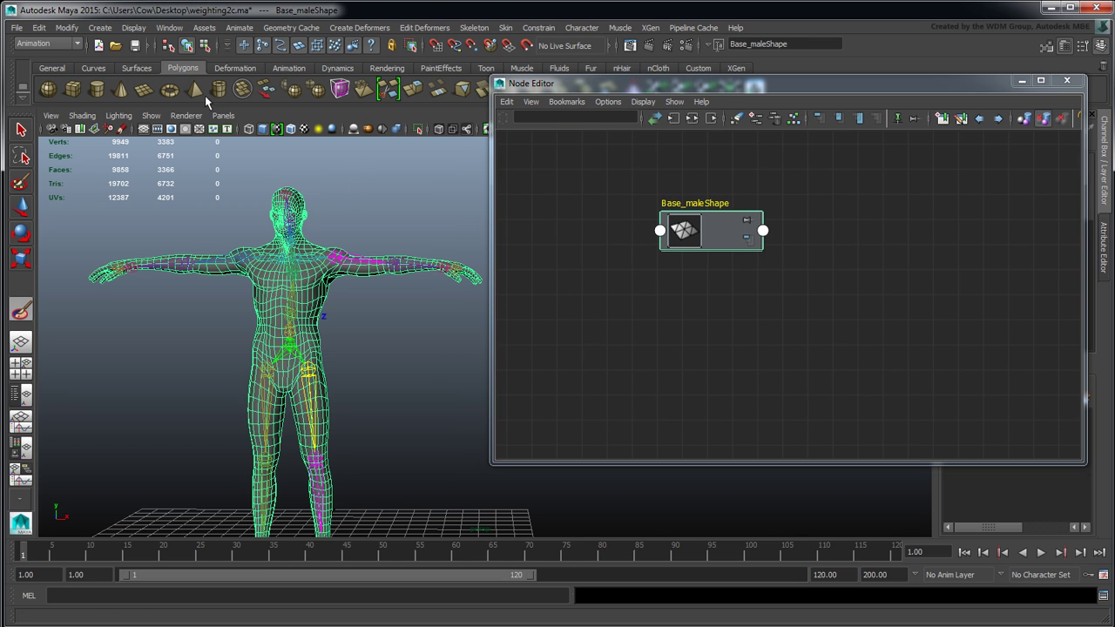
{"action": "left_click", "coordinate": [76, 94]}
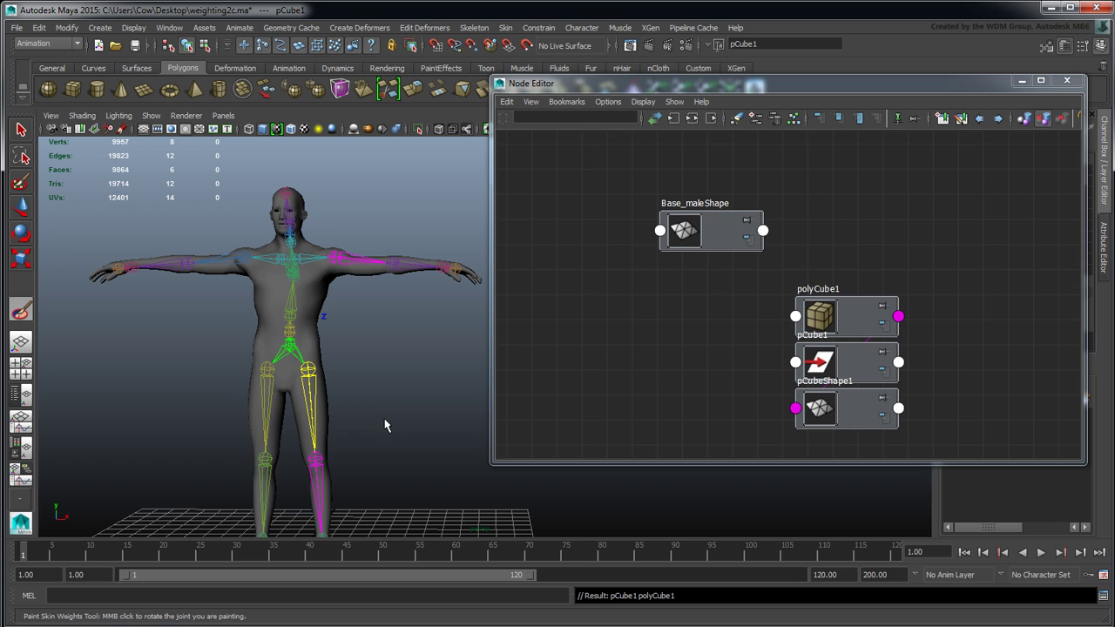
{"action": "left_click_drag", "start_coordinate": [721, 85], "coordinate": [830, 92]}
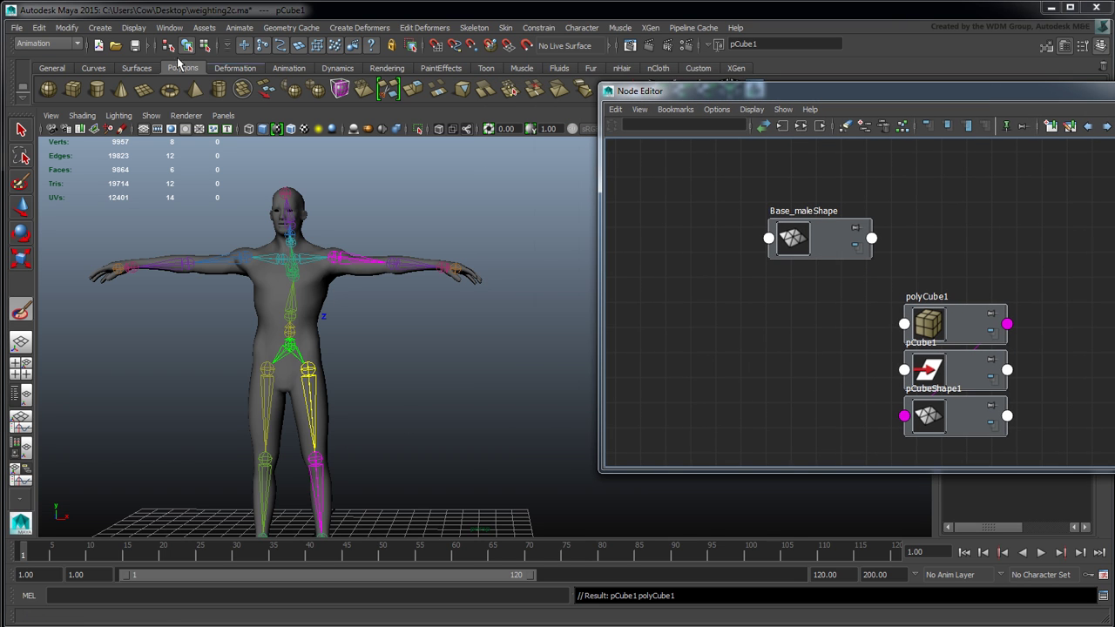
{"action": "left_click", "coordinate": [39, 28]}
{"action": "mouse_move", "coordinate": [126, 174]}
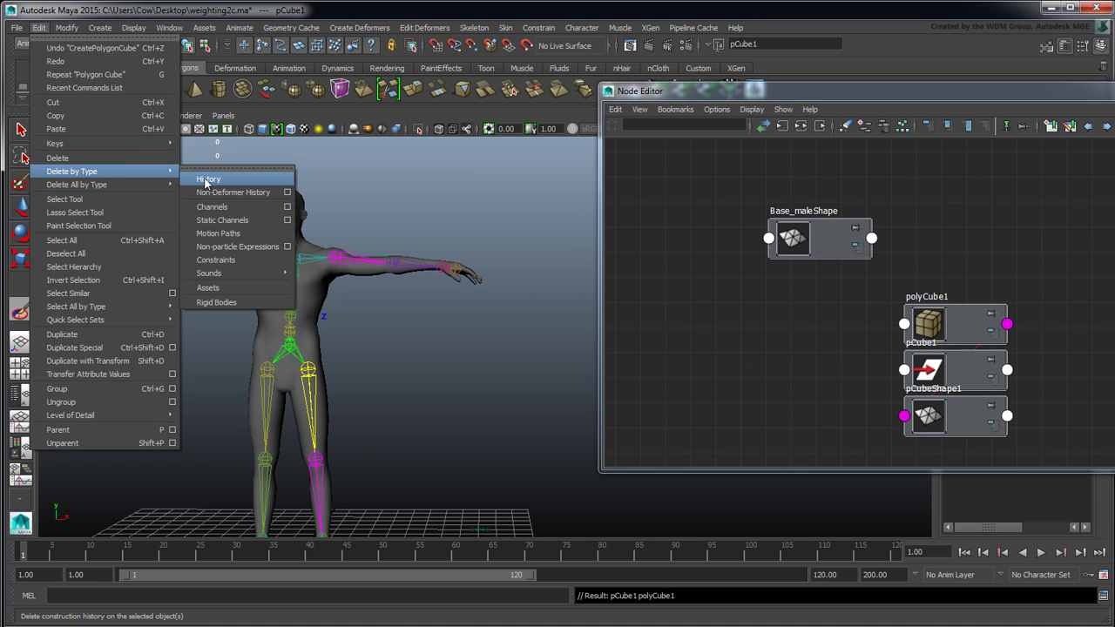
{"action": "left_click", "coordinate": [206, 181]}
- Move the cube along the X axis until it stands well clear of the character, off the grid's side
{"action": "left_click_drag", "start_coordinate": [341, 282], "coordinate": [455, 375], "text": "alt"}
{"action": "left_click", "coordinate": [21, 208]}
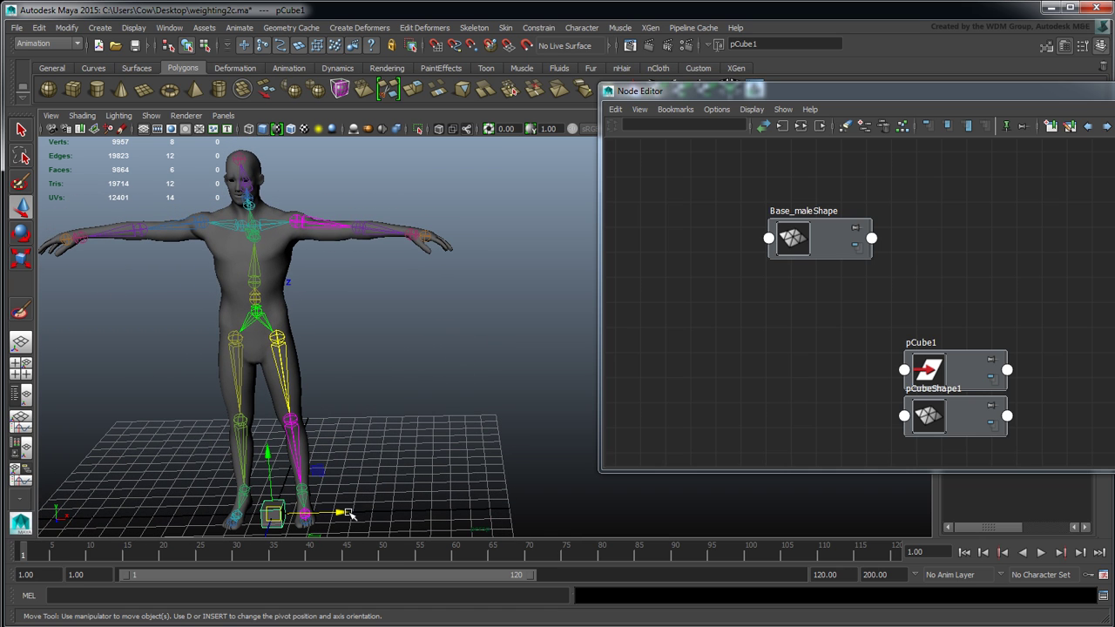
{"action": "left_click_drag", "start_coordinate": [347, 513], "coordinate": [389, 511]}
{"action": "middle_click_drag", "start_coordinate": [479, 466], "coordinate": [442, 440], "text": "alt"}
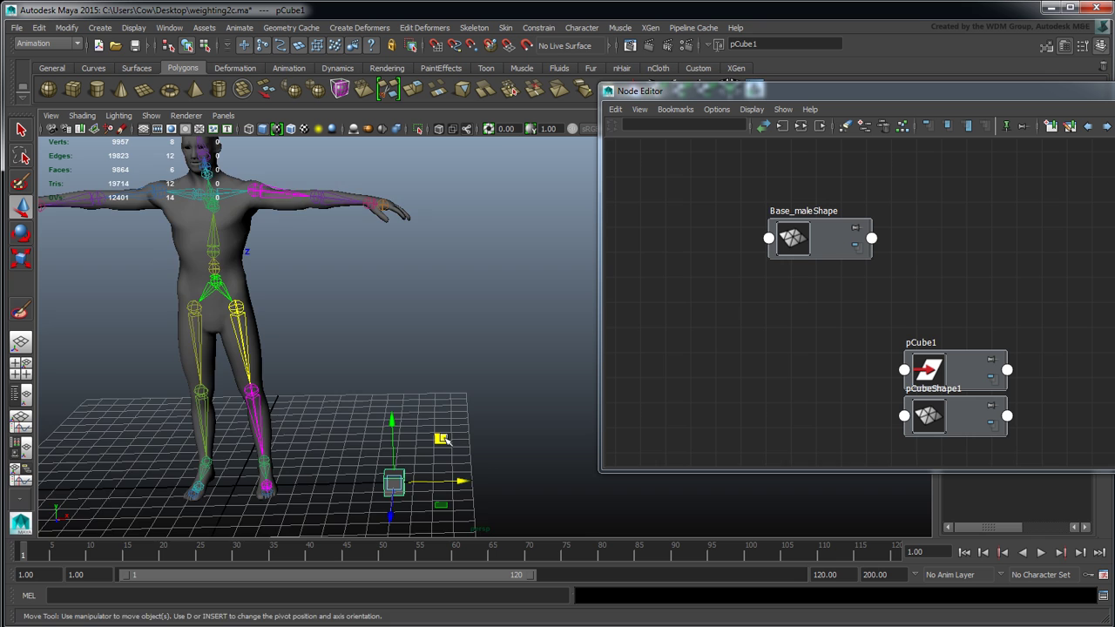
{"action": "left_click_drag", "start_coordinate": [442, 440], "coordinate": [476, 403], "text": "alt"}
{"action": "middle_click_drag", "start_coordinate": [476, 403], "coordinate": [361, 413], "text": "alt"}
{"action": "left_click_drag", "start_coordinate": [332, 466], "coordinate": [329, 465]}
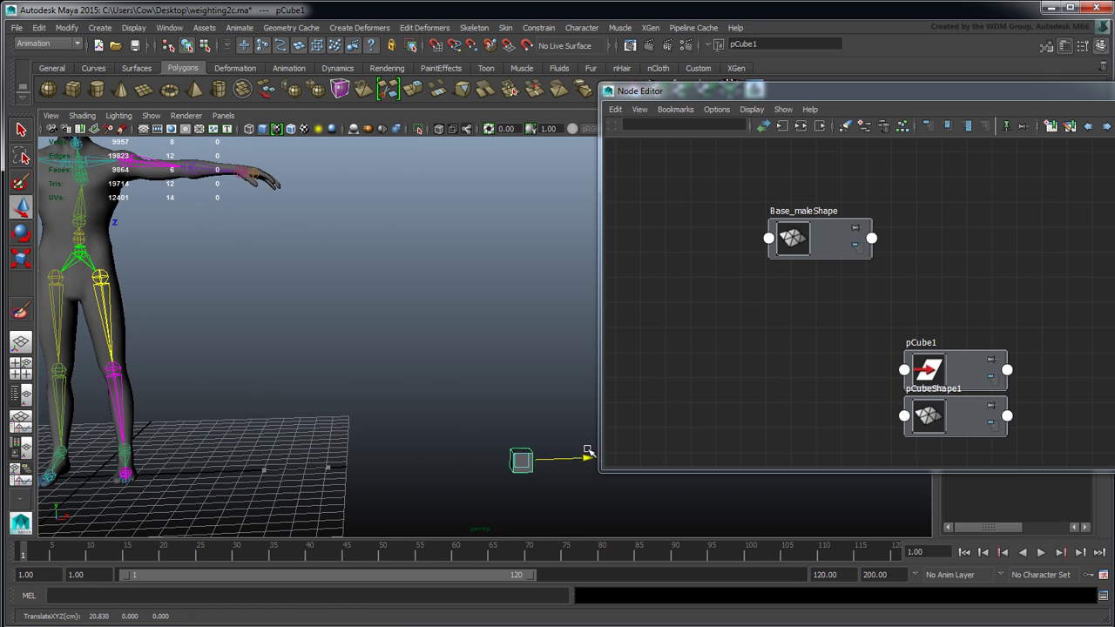
{"action": "left_click_drag", "start_coordinate": [549, 448], "coordinate": [418, 363], "text": "alt"}
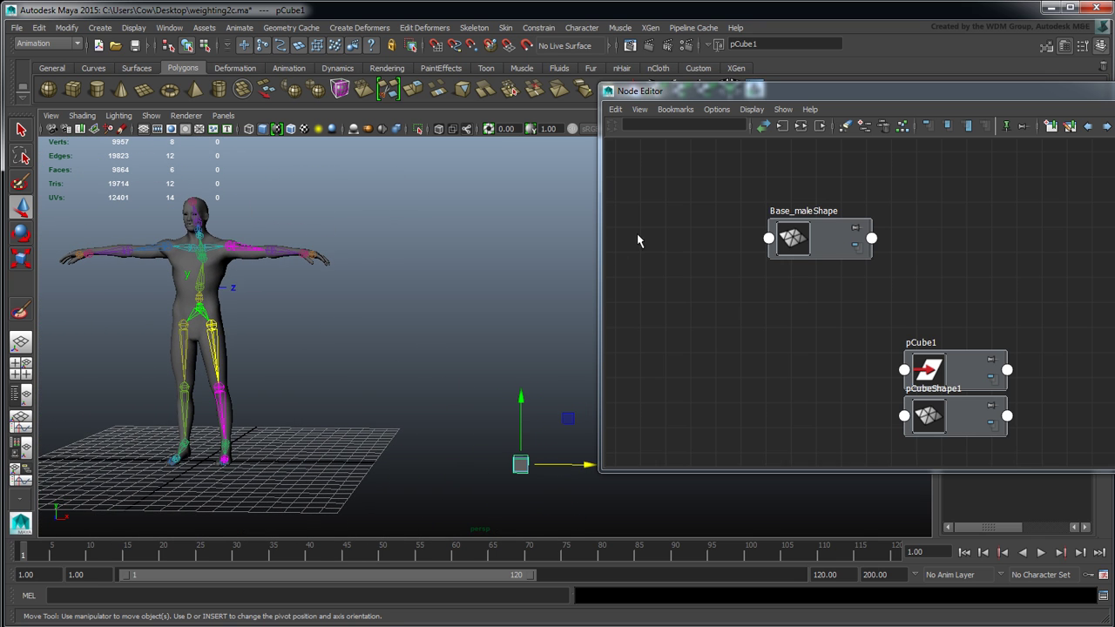
- Select the male mesh and the cube, graph their input and output connections, and maximize the Node Editor
{"action": "left_click", "coordinate": [224, 299]}
{"action": "left_click_drag", "start_coordinate": [544, 464], "coordinate": [544, 464]}
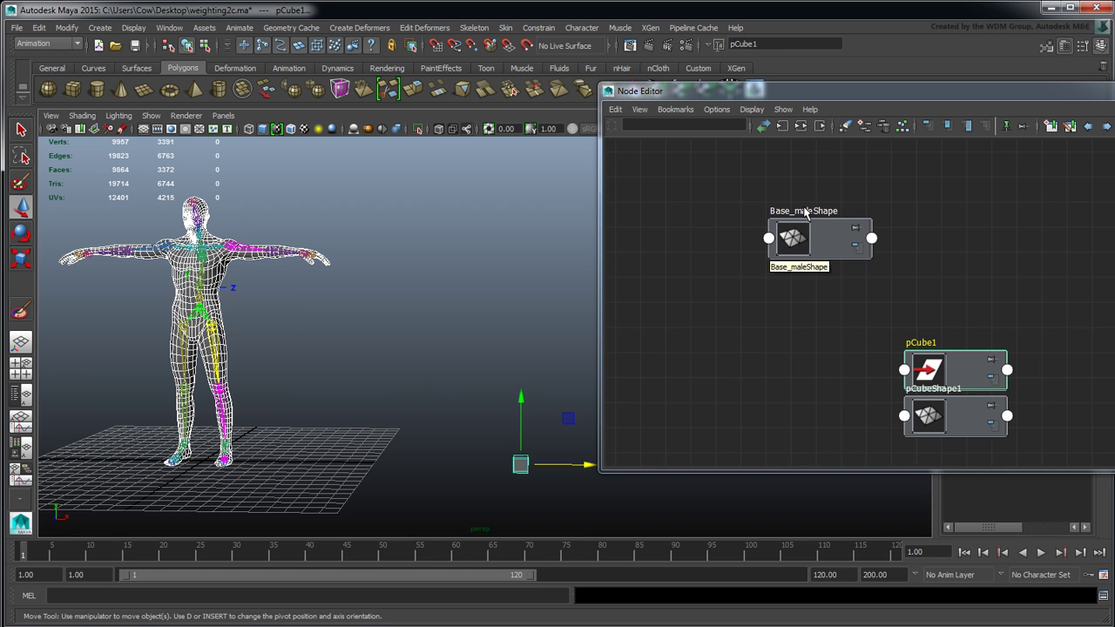
{"action": "left_click", "coordinate": [801, 128]}
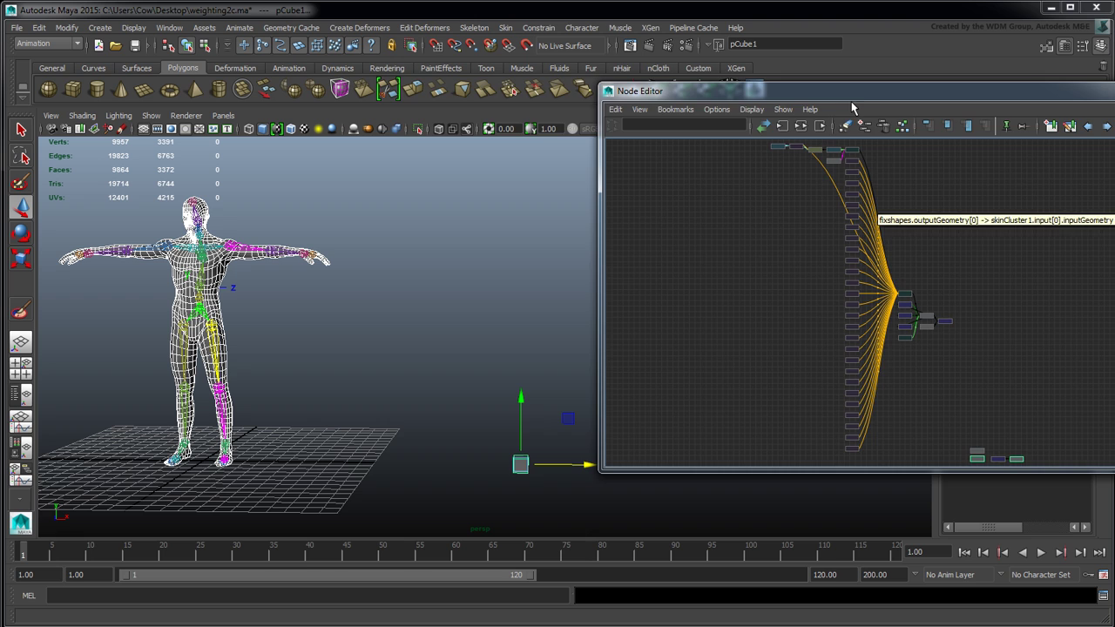
{"action": "left_click_drag", "start_coordinate": [852, 103], "coordinate": [626, 95]}
{"action": "double_click", "coordinate": [626, 95]}
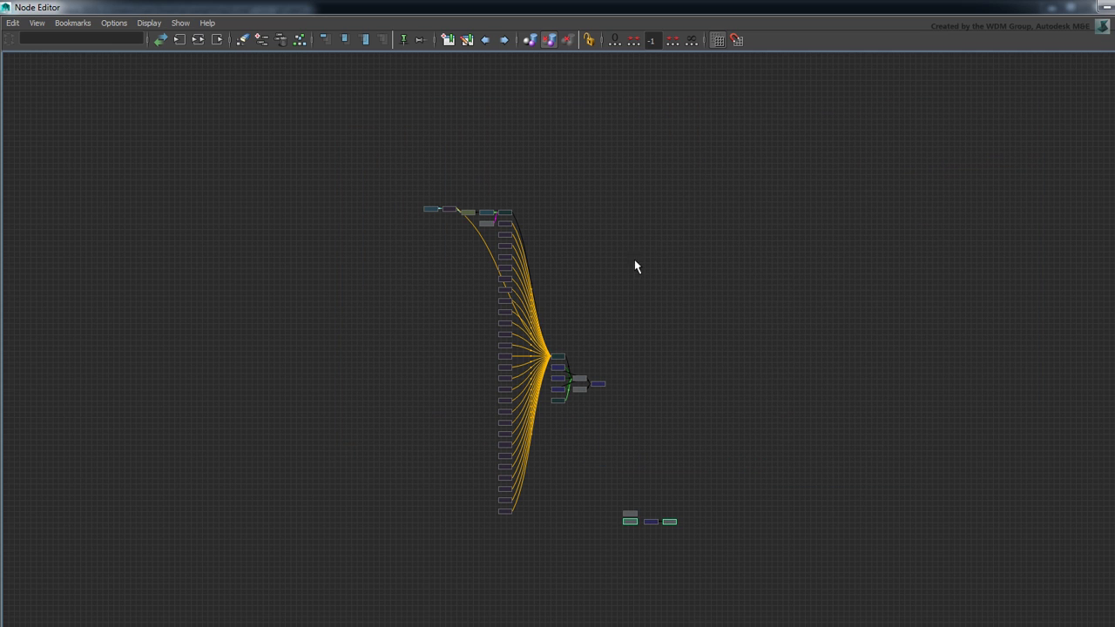
- Rearrange the Base_male, pCube1 and Base_maleShapeOrig nodes so they are spread apart in the graph
{"action": "middle_click_drag", "start_coordinate": [638, 353], "coordinate": [680, 351], "text": "alt"}
{"action": "right_click_drag", "start_coordinate": [679, 351], "coordinate": [819, 354], "text": "alt"}
{"action": "middle_click_drag", "start_coordinate": [785, 342], "coordinate": [637, 226], "text": "alt"}
{"action": "middle_click_drag", "start_coordinate": [734, 318], "coordinate": [661, 241], "text": "alt"}
{"action": "right_click_drag", "start_coordinate": [602, 336], "coordinate": [731, 420], "text": "alt"}
{"action": "middle_click_drag", "start_coordinate": [673, 412], "coordinate": [652, 218], "text": "alt"}
{"action": "middle_click_drag", "start_coordinate": [665, 393], "coordinate": [646, 237], "text": "alt"}
{"action": "right_click_drag", "start_coordinate": [591, 305], "coordinate": [730, 337], "text": "alt"}
{"action": "middle_click_drag", "start_coordinate": [715, 336], "coordinate": [724, 348], "text": "alt"}
{"action": "left_click", "coordinate": [734, 414]}
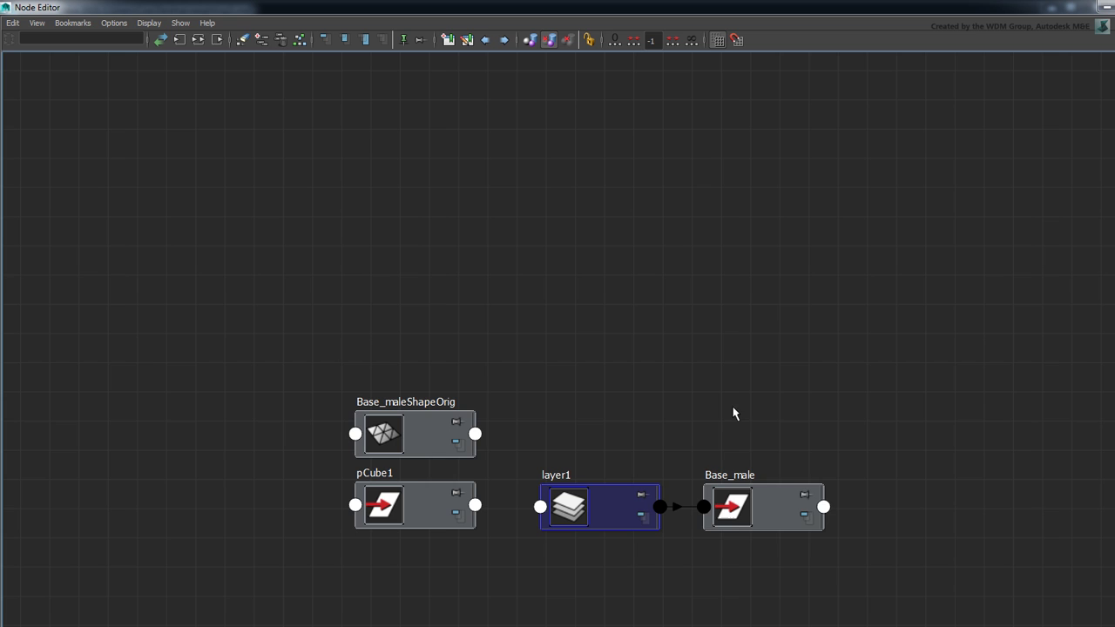
{"action": "left_click_drag", "start_coordinate": [779, 512], "coordinate": [729, 397]}
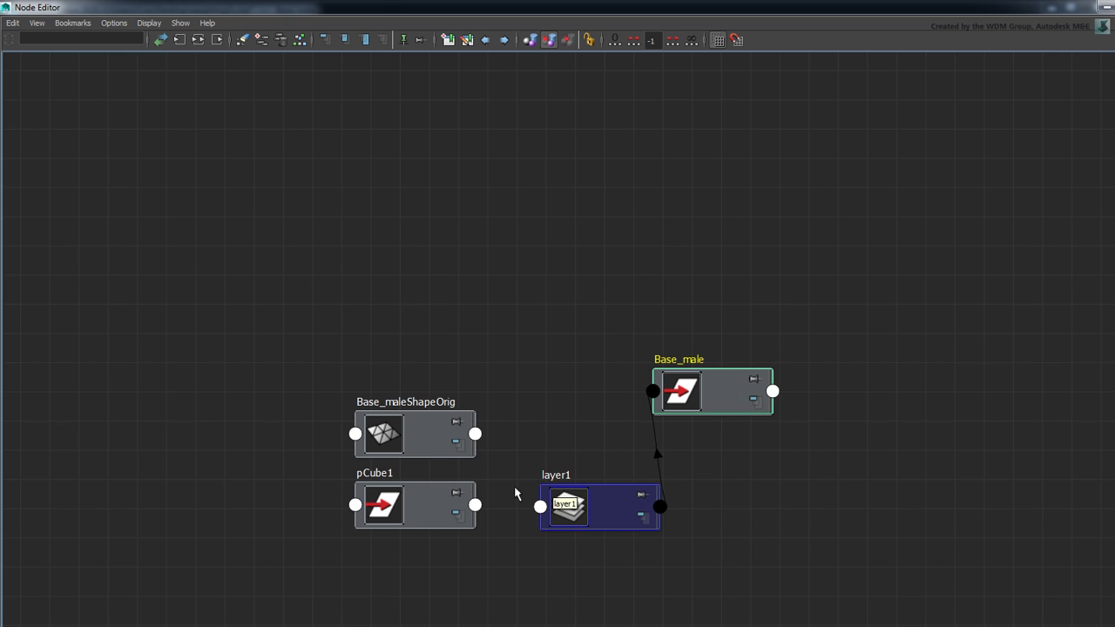
{"action": "left_click_drag", "start_coordinate": [431, 514], "coordinate": [563, 309]}
{"action": "middle_click_drag", "start_coordinate": [624, 312], "coordinate": [772, 303], "text": "alt"}
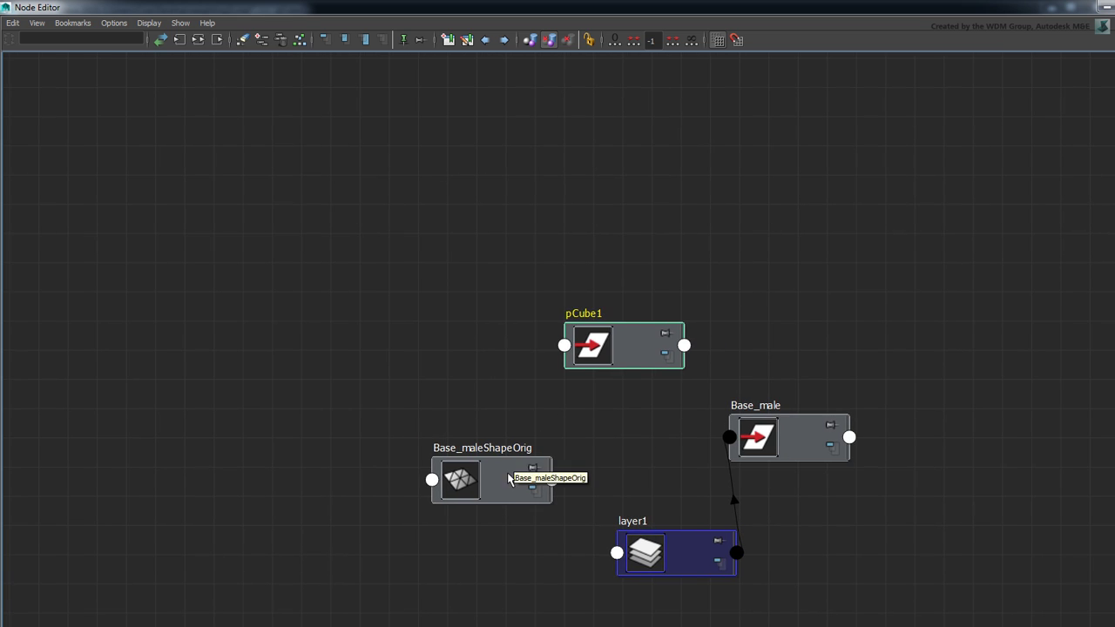
{"action": "left_click_drag", "start_coordinate": [509, 480], "coordinate": [627, 446]}
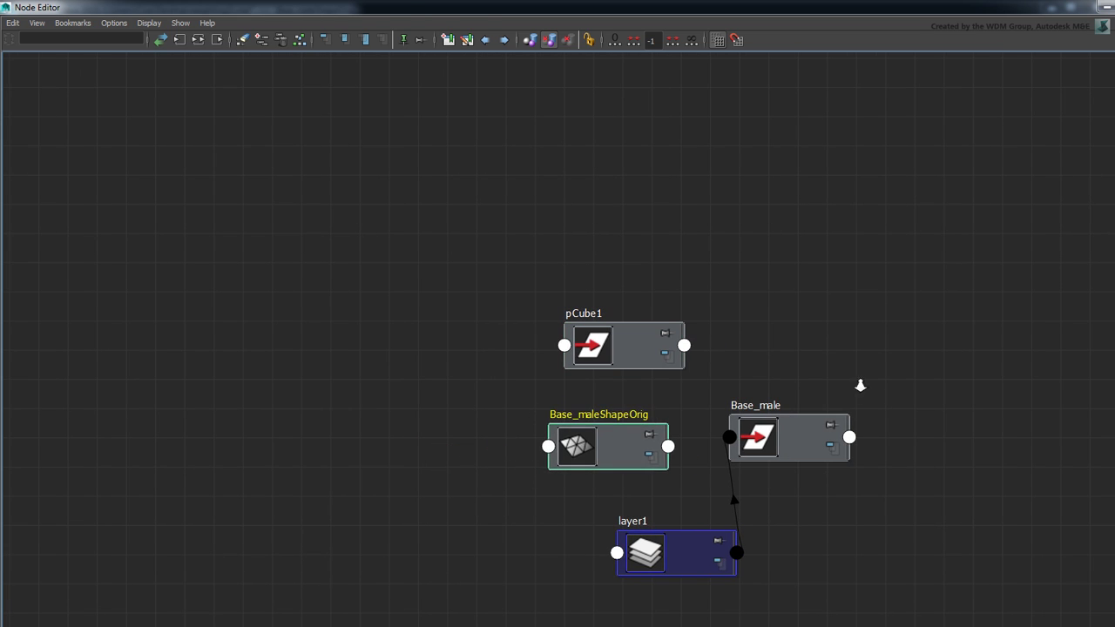
- Bring the Base_maleShape and pCubeShape1 nodes out of the connection cluster and place them side by side below it
{"action": "right_click_drag", "start_coordinate": [860, 385], "coordinate": [604, 319], "text": "alt"}
{"action": "middle_click_drag", "start_coordinate": [650, 269], "coordinate": [618, 473], "text": "alt"}
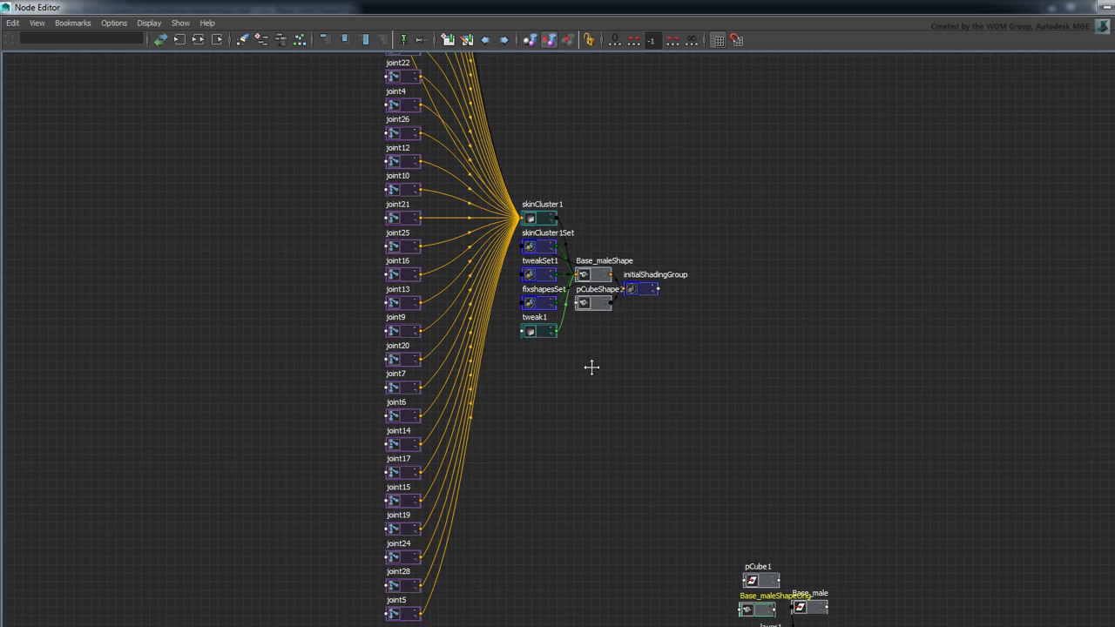
{"action": "middle_click_drag", "start_coordinate": [591, 367], "coordinate": [586, 430], "text": "alt"}
{"action": "left_click_drag", "start_coordinate": [591, 337], "coordinate": [589, 459]}
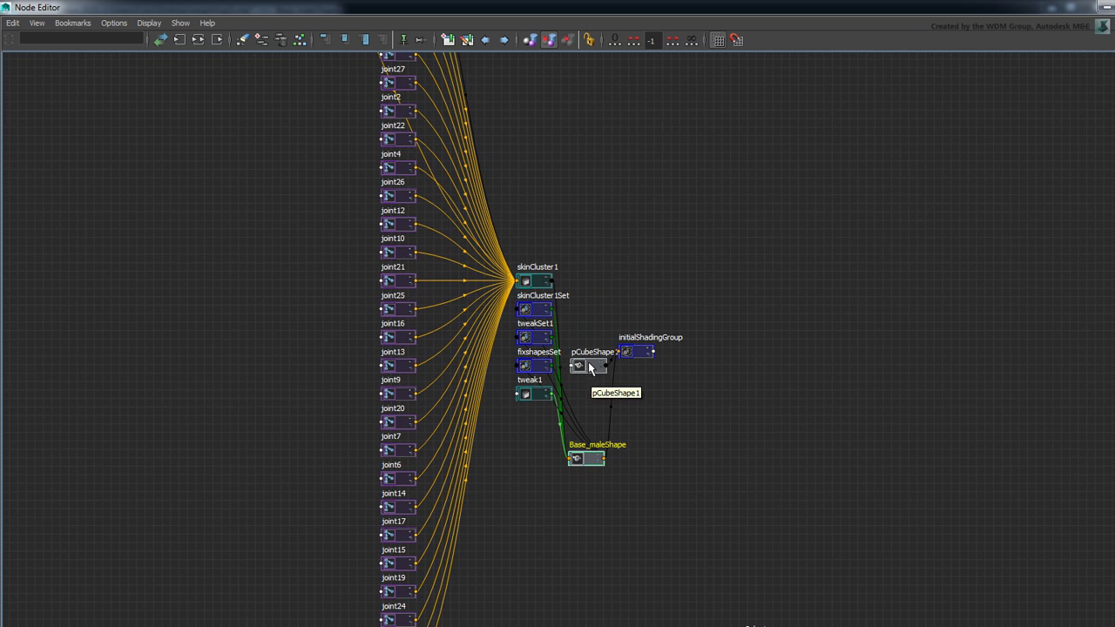
{"action": "left_click_drag", "start_coordinate": [590, 366], "coordinate": [634, 453]}
{"action": "middle_click_drag", "start_coordinate": [676, 446], "coordinate": [623, 377], "text": "alt"}
{"action": "right_click_drag", "start_coordinate": [533, 422], "coordinate": [722, 412], "text": "alt"}
{"action": "middle_click_drag", "start_coordinate": [722, 413], "coordinate": [661, 442], "text": "alt"}
{"action": "left_click_drag", "start_coordinate": [515, 368], "coordinate": [517, 373]}
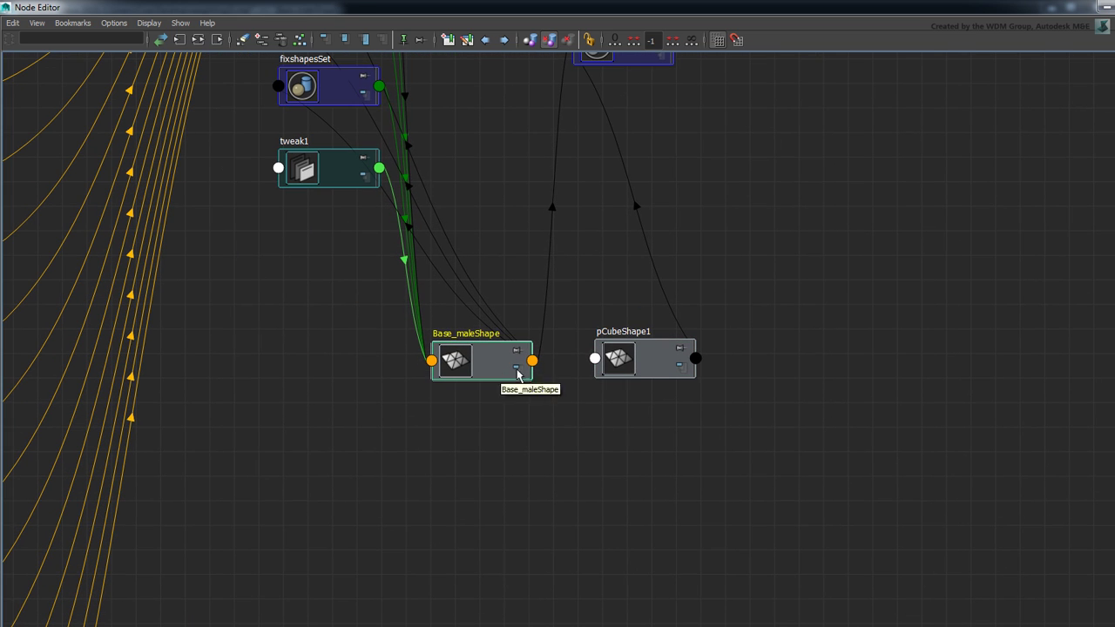
{"action": "left_click_drag", "start_coordinate": [665, 378], "coordinate": [654, 366]}
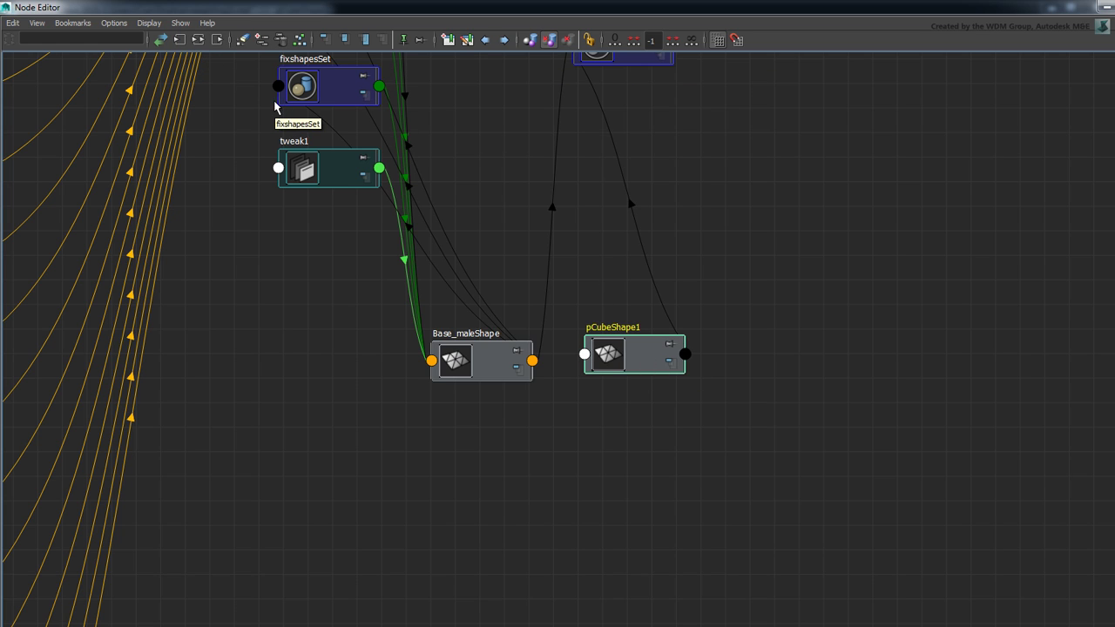
- Expand pCubeShape1 and Base_maleShape to their full attribute lists and space the two nodes apart
{"action": "left_click", "coordinate": [365, 40]}
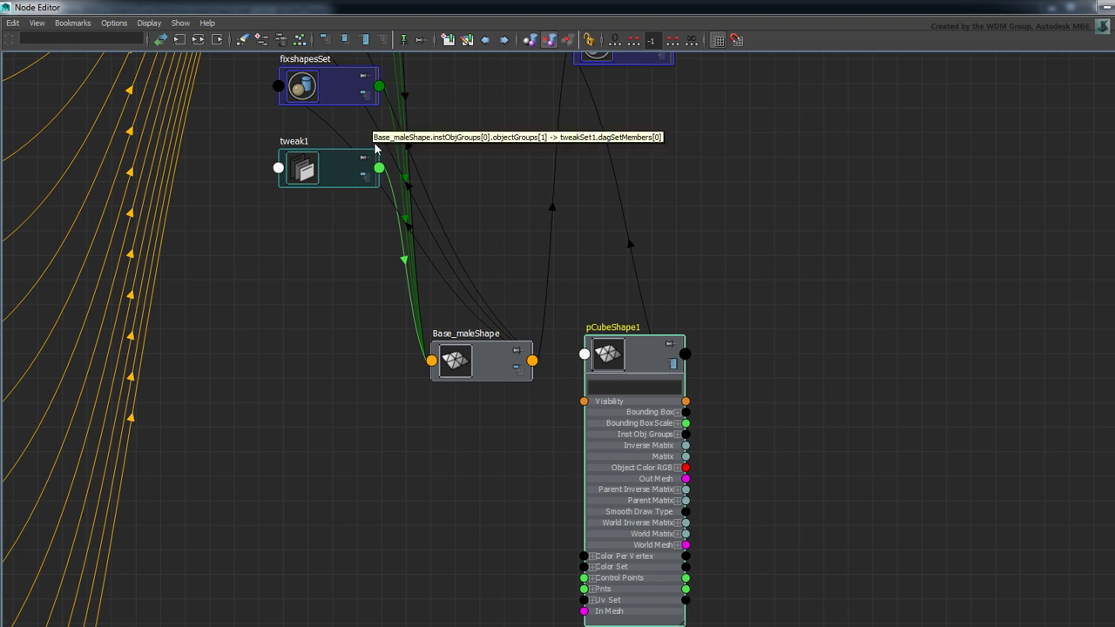
{"action": "left_click", "coordinate": [481, 359]}
{"action": "left_click", "coordinate": [365, 40]}
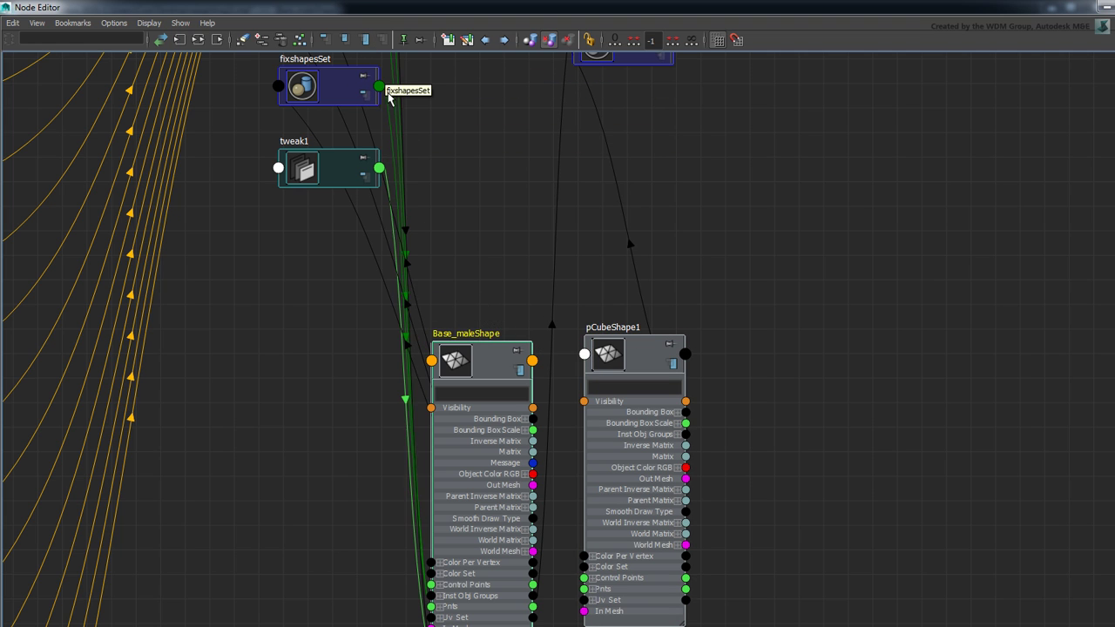
{"action": "left_click_drag", "start_coordinate": [601, 364], "coordinate": [633, 373]}
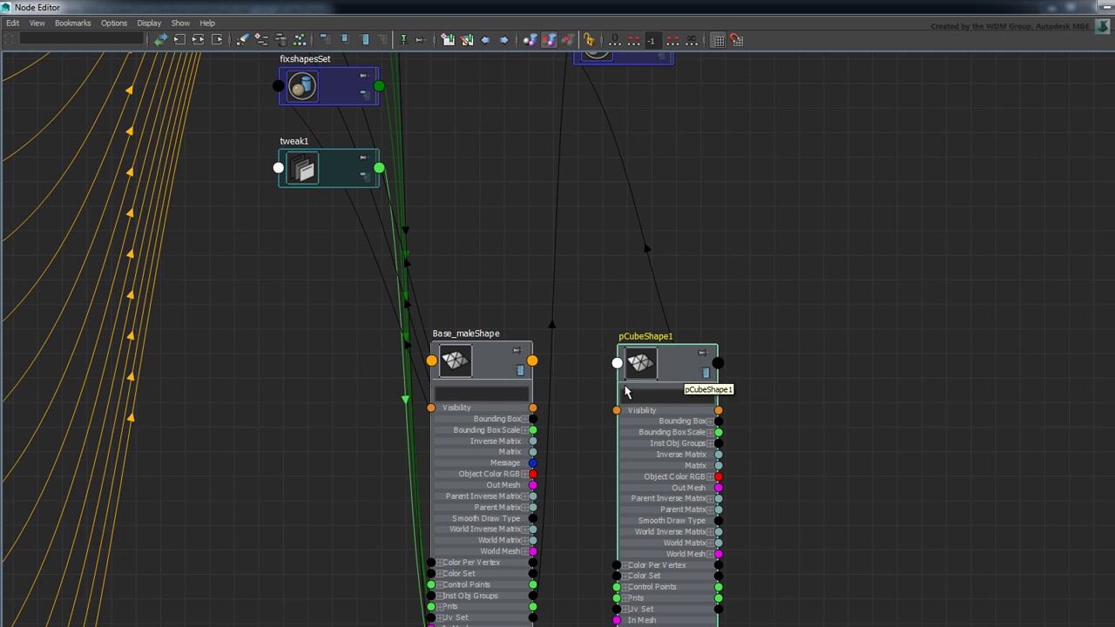
{"action": "left_click_drag", "start_coordinate": [501, 370], "coordinate": [520, 338]}
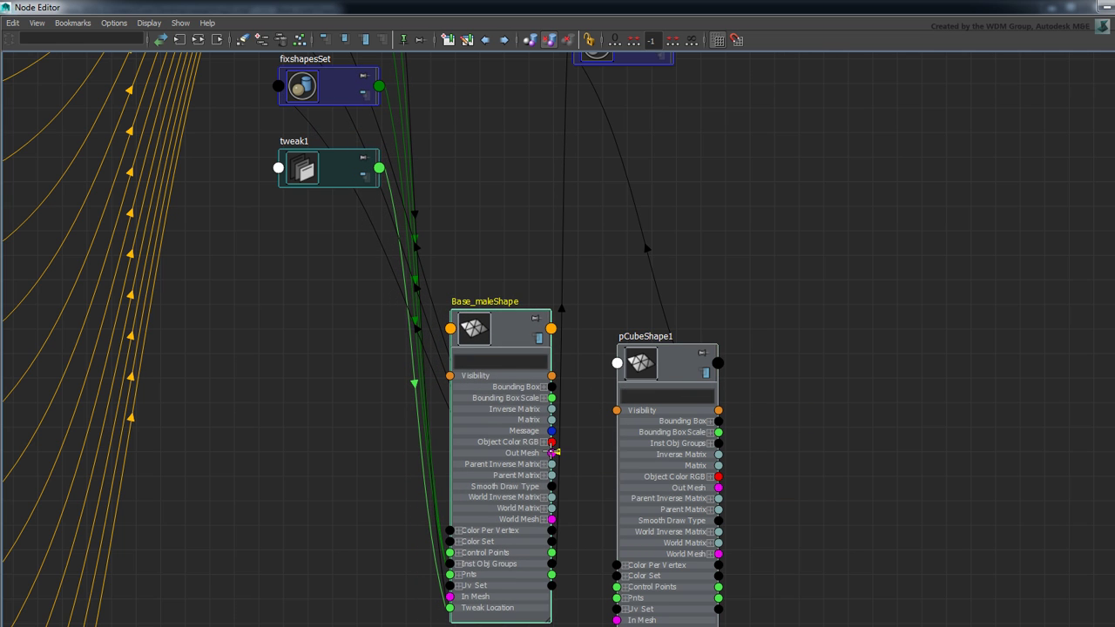
- Connect Base_maleShape's Out Mesh to pCubeShape1's In Mesh, and restore the Node Editor to a smaller window beside the scene
{"action": "left_click_drag", "start_coordinate": [588, 497], "coordinate": [616, 620]}
{"action": "double_click", "coordinate": [836, 13]}
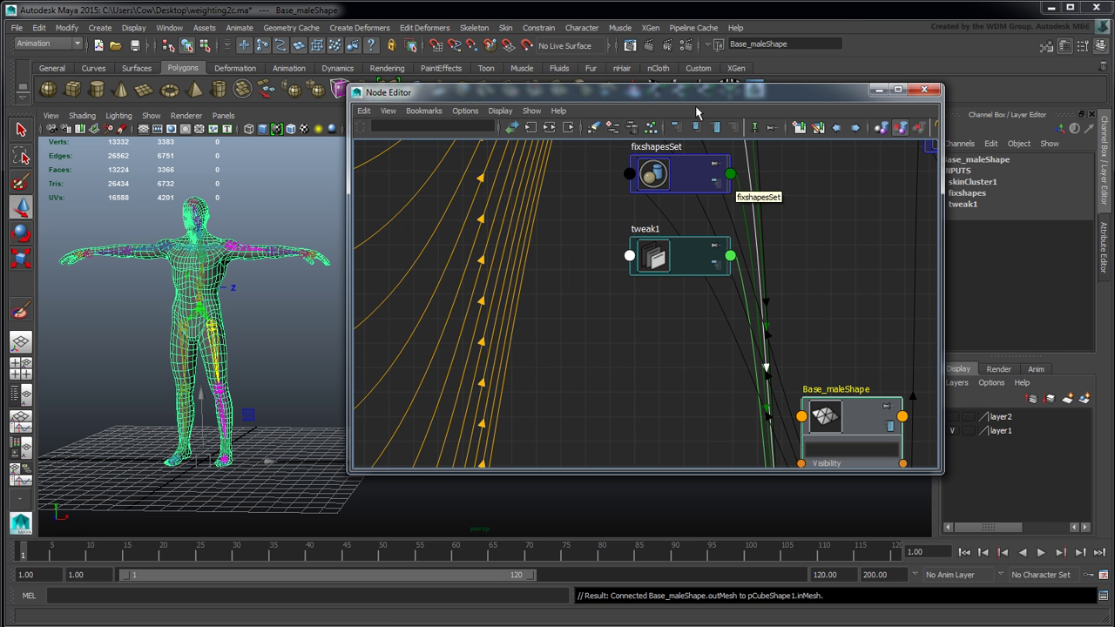
{"action": "left_click_drag", "start_coordinate": [638, 95], "coordinate": [981, 96]}
{"action": "left_click_drag", "start_coordinate": [287, 313], "coordinate": [434, 387], "text": "alt"}
- Rotate the rigged character's left upper-arm joint (joint1) downward about 71° and compare the pose with the connected mesh
{"action": "left_click", "coordinate": [240, 271]}
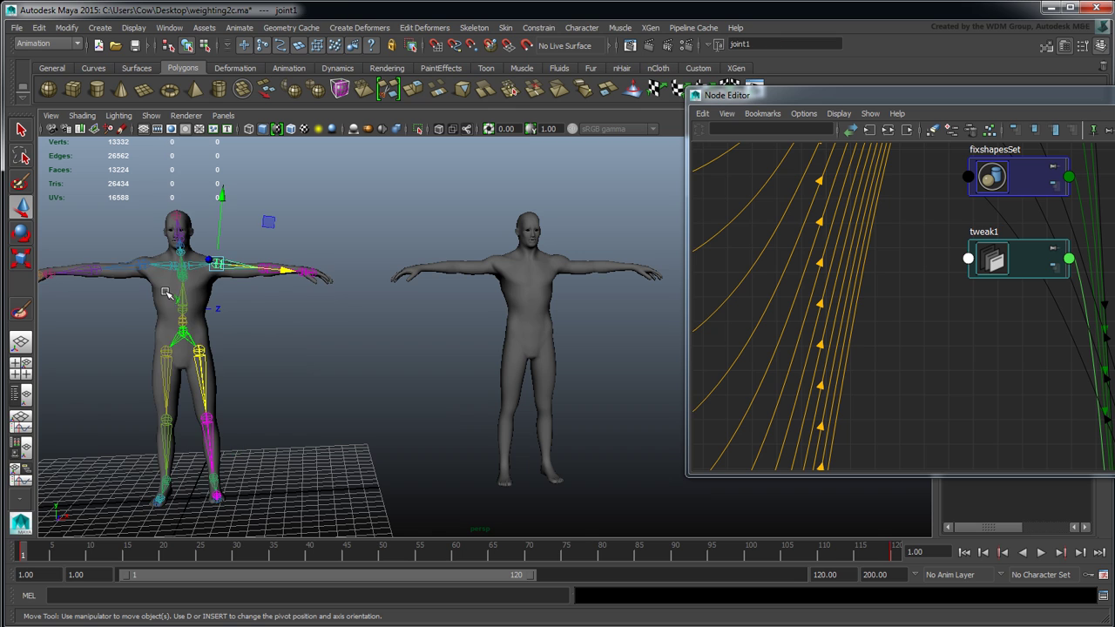
{"action": "left_click", "coordinate": [24, 239]}
{"action": "left_click_drag", "start_coordinate": [259, 223], "coordinate": [280, 295]}
{"action": "left_click_drag", "start_coordinate": [565, 324], "coordinate": [484, 309], "text": "alt"}
{"action": "middle_click_drag", "start_coordinate": [484, 310], "coordinate": [375, 322], "text": "alt"}
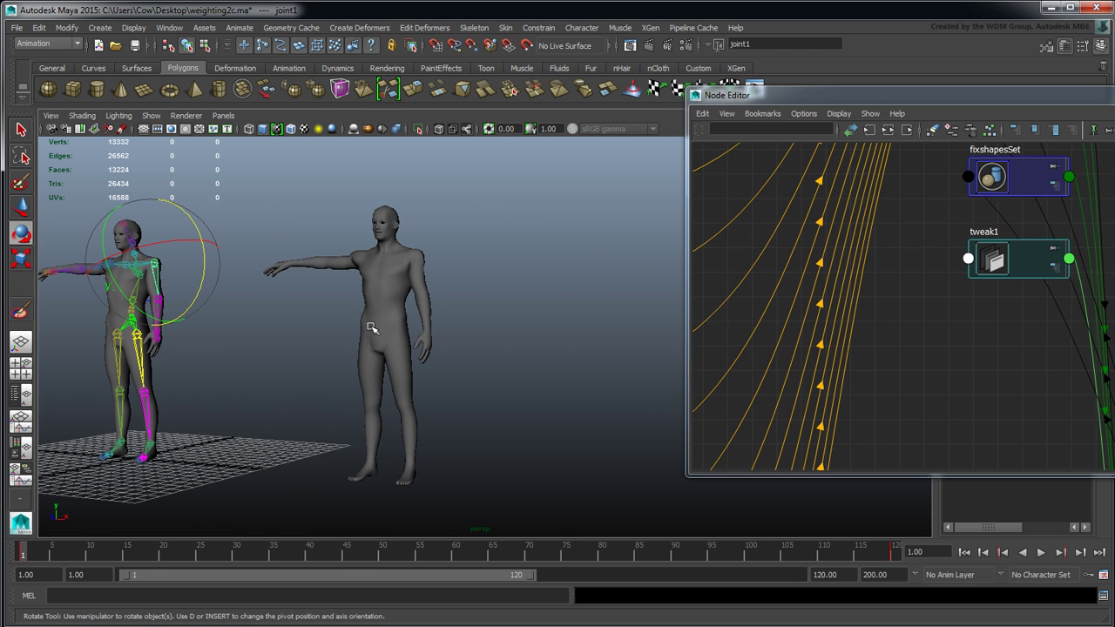
{"action": "left_click_drag", "start_coordinate": [345, 324], "coordinate": [447, 323], "text": "alt"}
{"action": "right_click_drag", "start_coordinate": [448, 324], "coordinate": [324, 326], "text": "alt"}
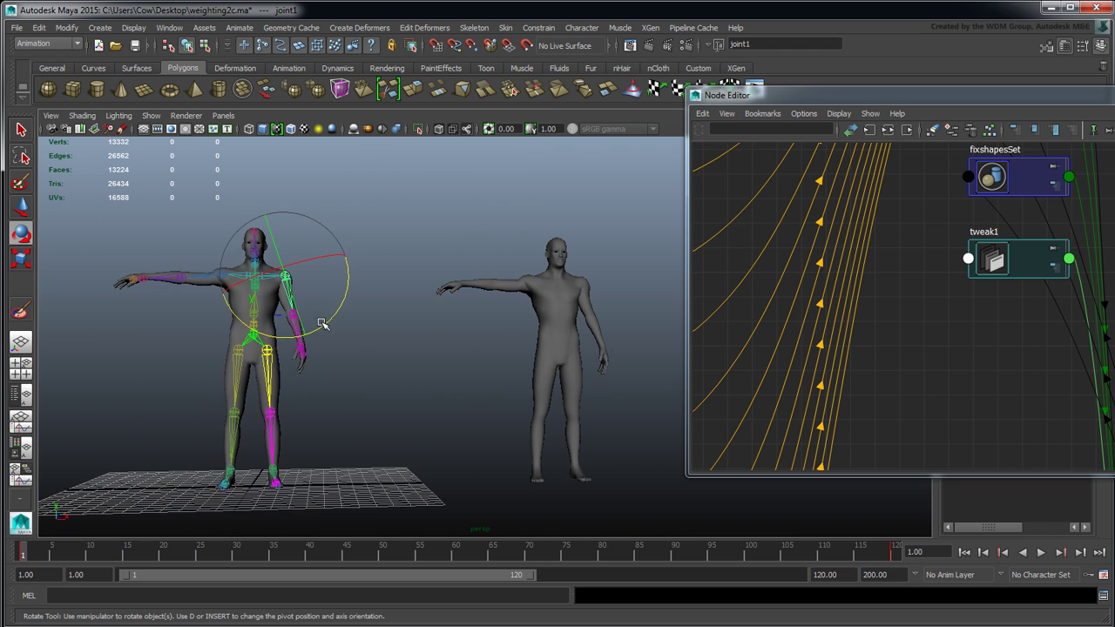
{"action": "left_click_drag", "start_coordinate": [323, 326], "coordinate": [342, 338], "text": "alt"}
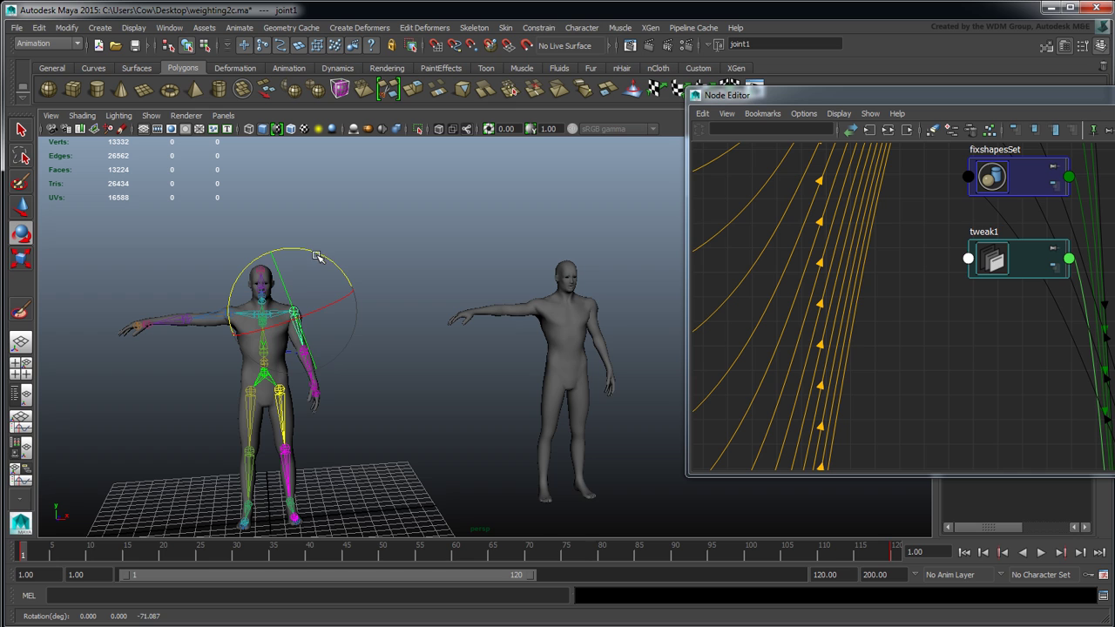
- Swing the left upper-arm joint (joint1) up and down, leaving the arm raised at about 8° on Z
{"action": "mouse_move", "coordinate": [318, 256]}
{"action": "left_mouse_down"}
{"action": "mouse_move", "coordinate": [249, 267]}
{"action": "mouse_move", "coordinate": [309, 267]}
{"action": "left_mouse_up"}
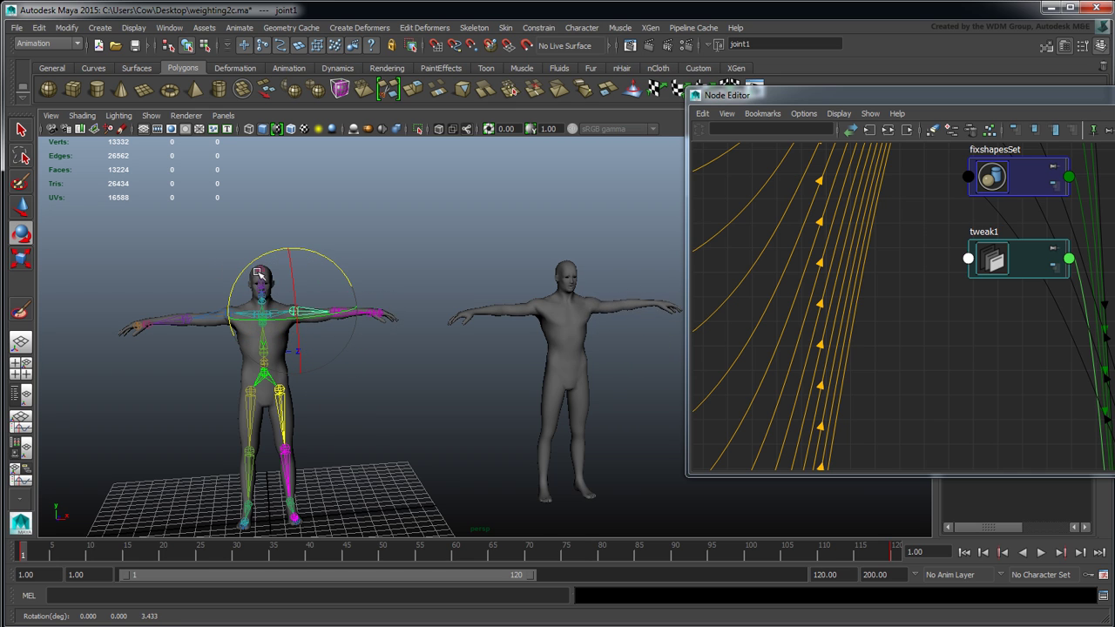
{"action": "key", "text": "ctrl+z"}
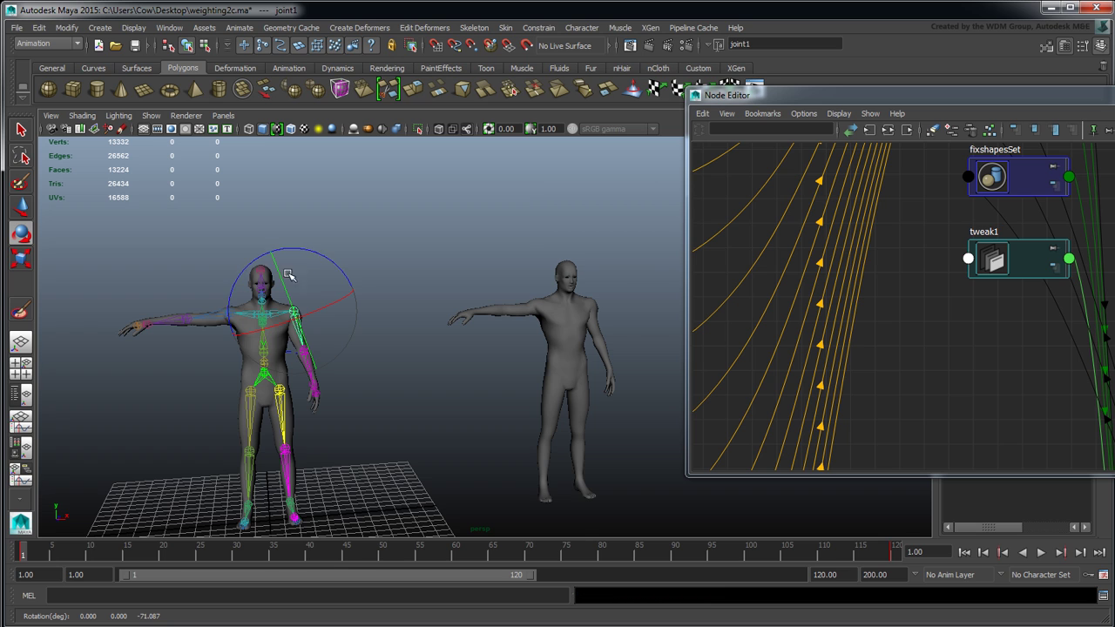
{"action": "left_click_drag", "start_coordinate": [290, 276], "coordinate": [229, 263]}
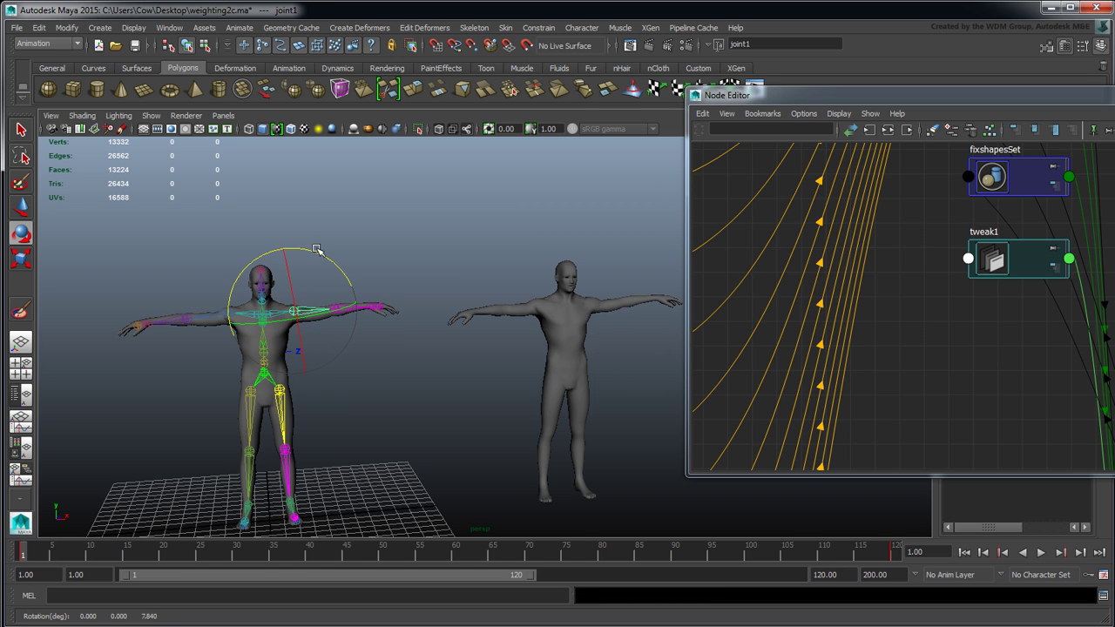
{"action": "left_click_drag", "start_coordinate": [316, 250], "coordinate": [396, 312]}
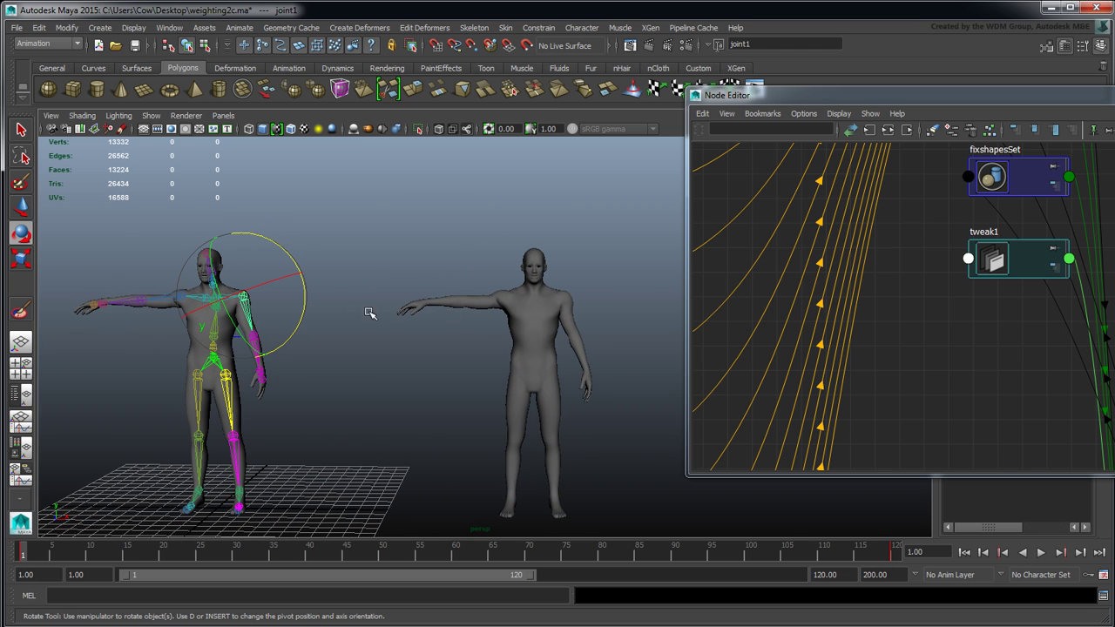
{"action": "key", "text": "ctrl+z"}
{"action": "mouse_move", "coordinate": [241, 318]}
{"action": "left_mouse_down", "text": "alt"}
{"action": "mouse_move", "coordinate": [326, 343]}
{"action": "mouse_move", "coordinate": [245, 332]}
{"action": "left_mouse_up", "text": "alt"}
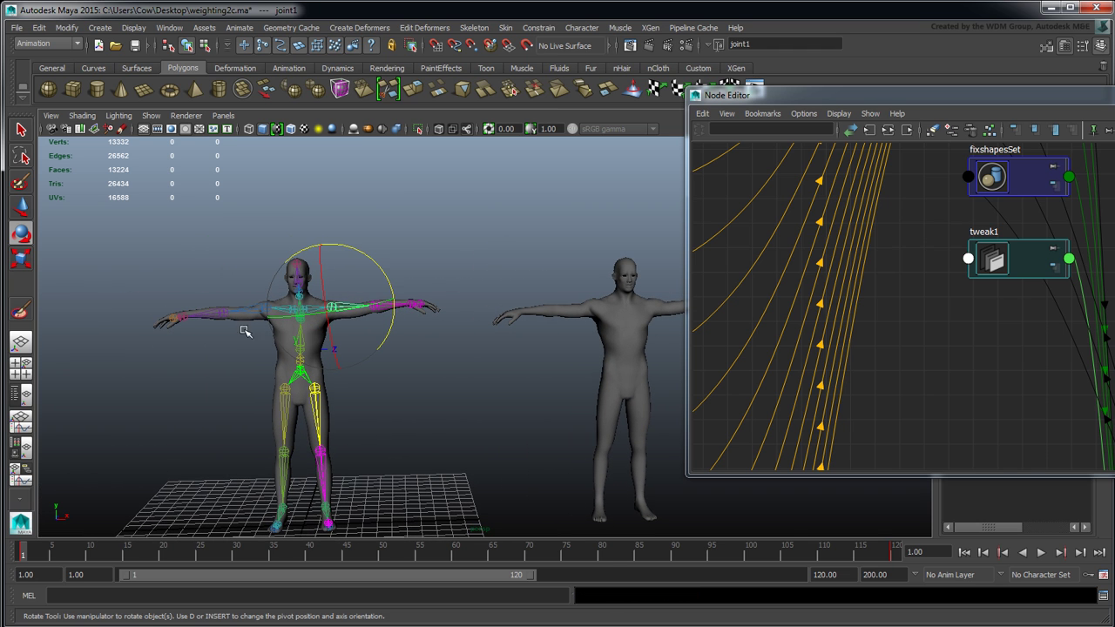
- Rotate the character's right upper-arm joint (joint25) downward about 72° so the arm hangs beside the body
{"action": "left_click", "coordinate": [242, 312]}
{"action": "left_click_drag", "start_coordinate": [314, 270], "coordinate": [246, 273]}
{"action": "left_click_drag", "start_coordinate": [510, 319], "coordinate": [553, 317], "text": "alt"}
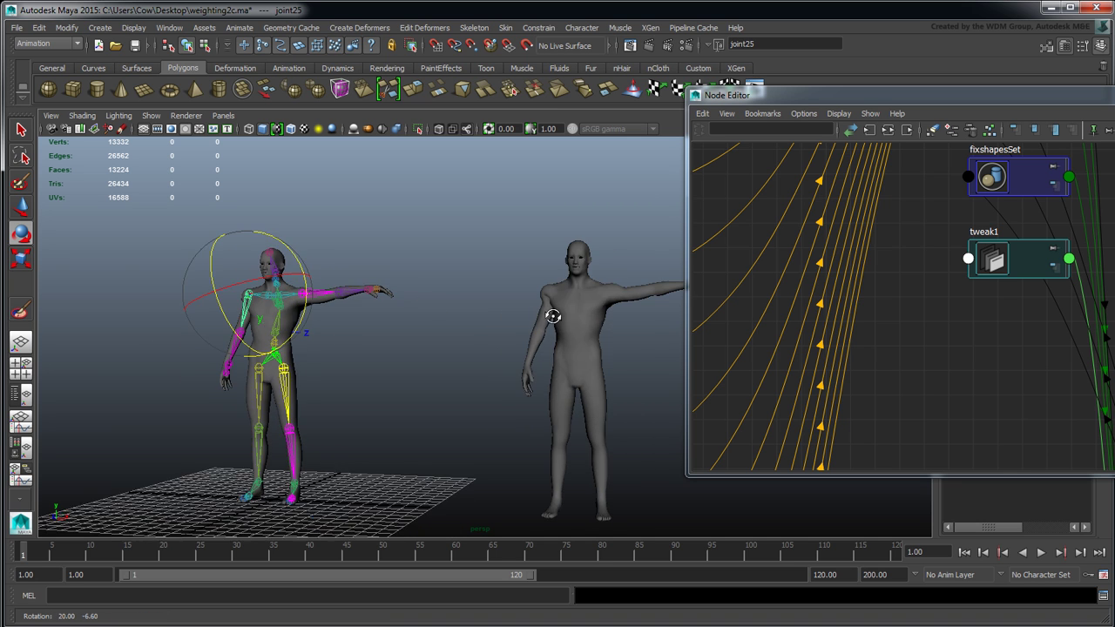
- Select the connected copy pCube1 and switch it to vertex editing around its right shoulder
{"action": "middle_click_drag", "start_coordinate": [552, 316], "coordinate": [408, 291], "text": "alt"}
{"action": "left_click_drag", "start_coordinate": [449, 310], "coordinate": [406, 313], "text": "alt"}
{"action": "right_click_drag", "start_coordinate": [406, 314], "coordinate": [488, 256], "text": "alt"}
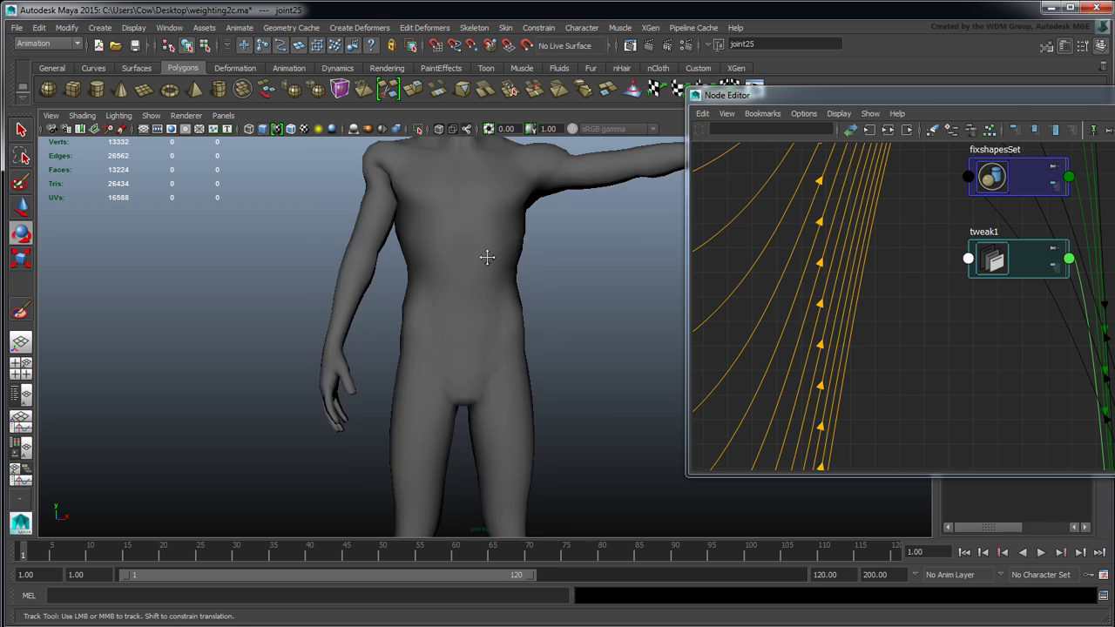
{"action": "middle_click_drag", "start_coordinate": [488, 257], "coordinate": [508, 308], "text": "alt"}
{"action": "right_click_drag", "start_coordinate": [508, 308], "coordinate": [583, 323], "text": "alt"}
{"action": "middle_click_drag", "start_coordinate": [583, 323], "coordinate": [514, 310], "text": "alt"}
{"action": "mouse_move", "coordinate": [513, 311]}
{"action": "left_mouse_down", "text": "alt"}
{"action": "mouse_move", "coordinate": [462, 299]}
{"action": "mouse_move", "coordinate": [523, 308]}
{"action": "mouse_move", "coordinate": [512, 309]}
{"action": "left_mouse_up", "text": "alt"}
{"action": "middle_click_drag", "start_coordinate": [513, 308], "coordinate": [479, 308], "text": "alt"}
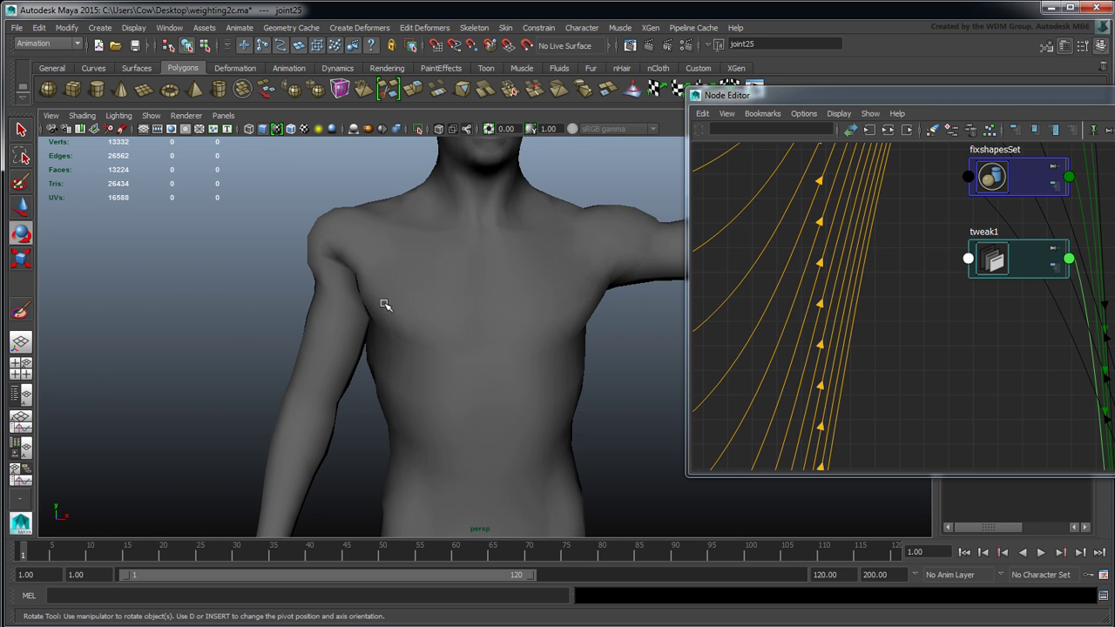
{"action": "left_click", "coordinate": [383, 301]}
{"action": "middle_click_drag", "start_coordinate": [387, 302], "coordinate": [384, 341], "text": "alt"}
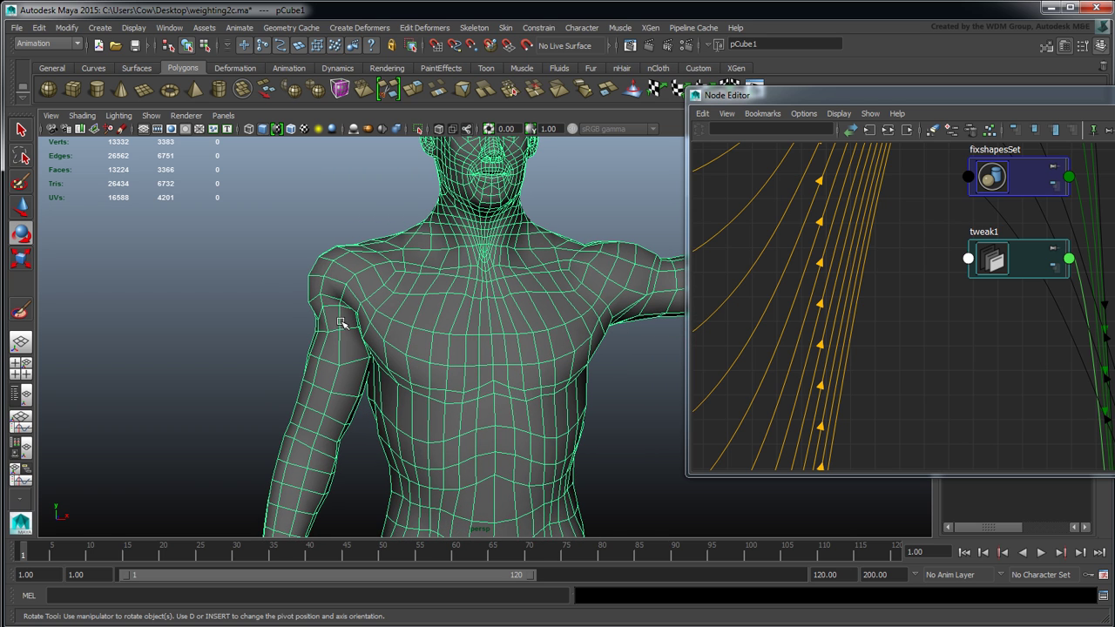
{"action": "right_click", "coordinate": [358, 301]}
{"action": "left_click", "coordinate": [322, 296]}
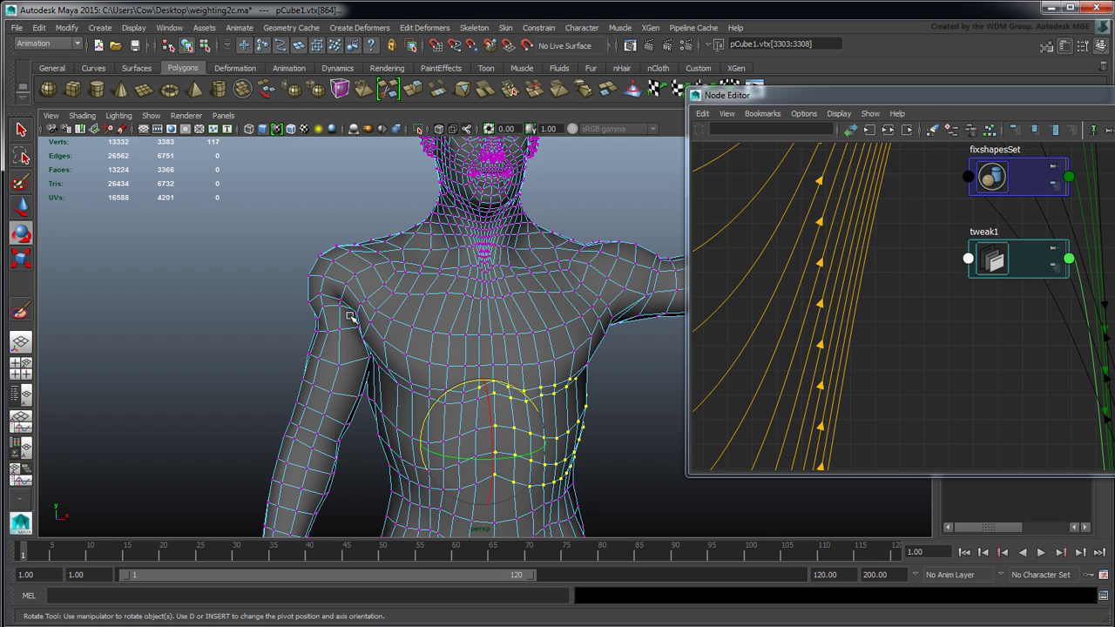
- Pull vertices outward on the outer side of the copy's right upper arm with soft selection and a reduced falloff
{"action": "key", "text": "w"}
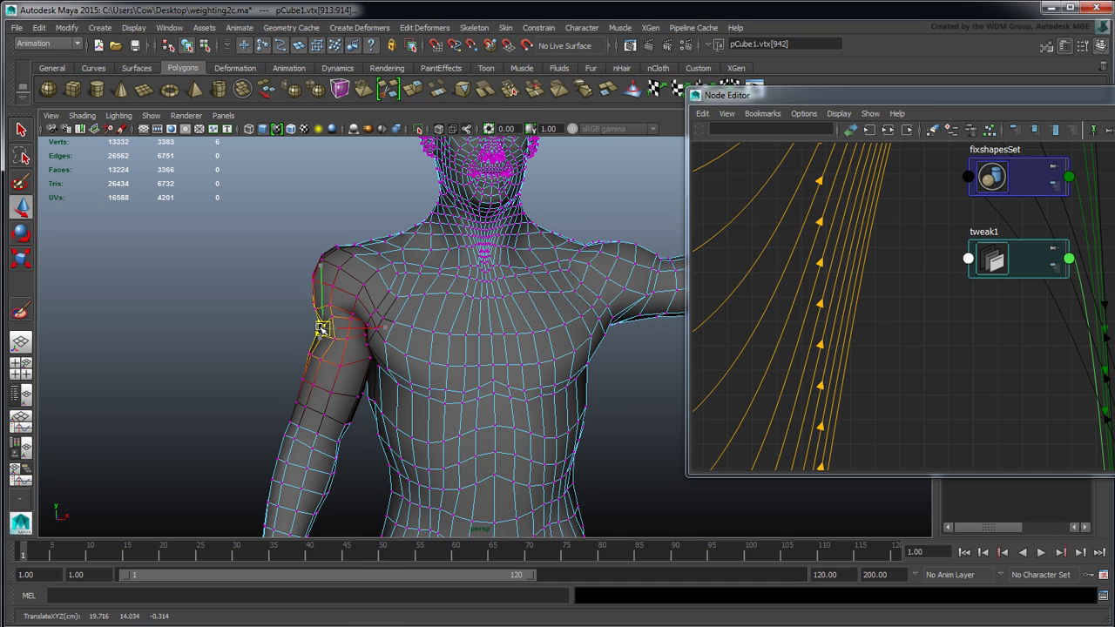
{"action": "left_click", "coordinate": [318, 344]}
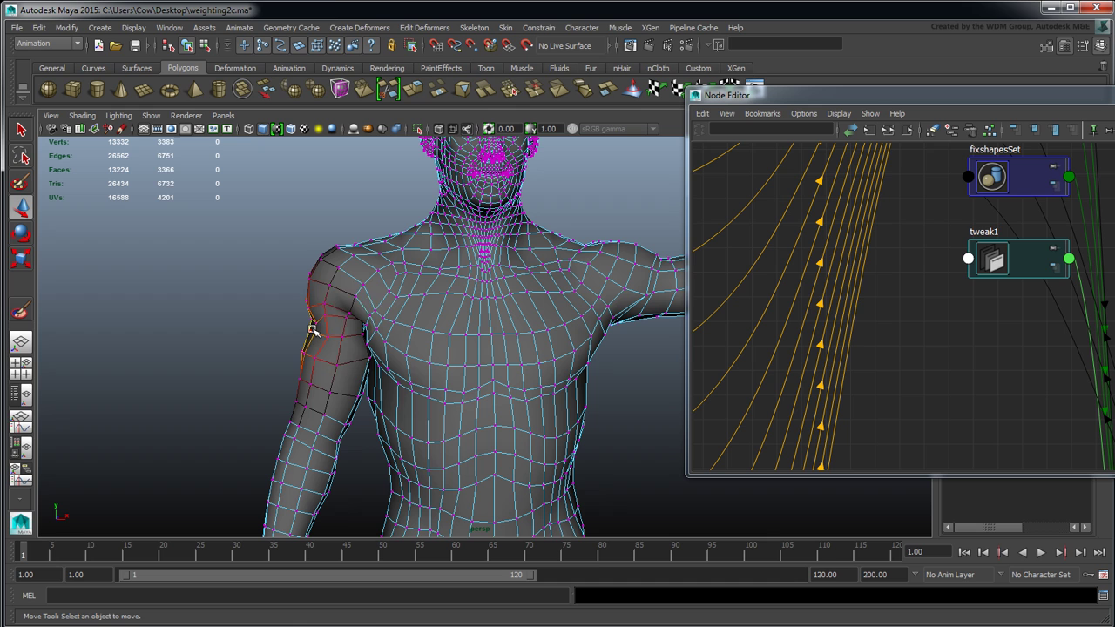
{"action": "left_click", "coordinate": [314, 333]}
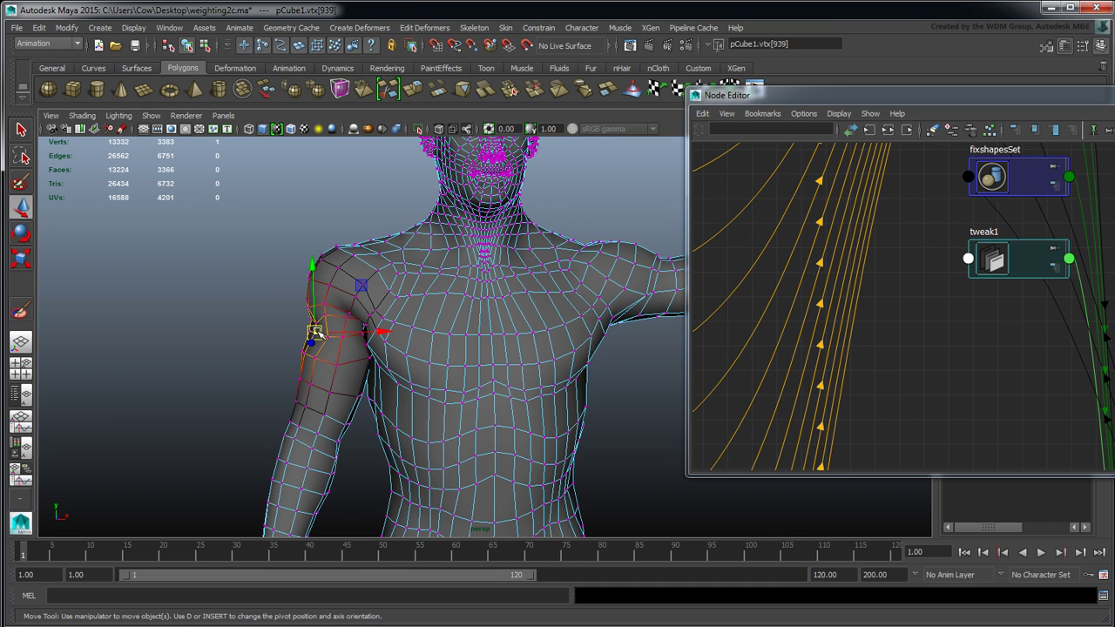
{"action": "mouse_move", "coordinate": [315, 333]}
{"action": "left_mouse_down"}
{"action": "mouse_move", "coordinate": [256, 360]}
{"action": "mouse_move", "coordinate": [332, 332]}
{"action": "left_mouse_up"}
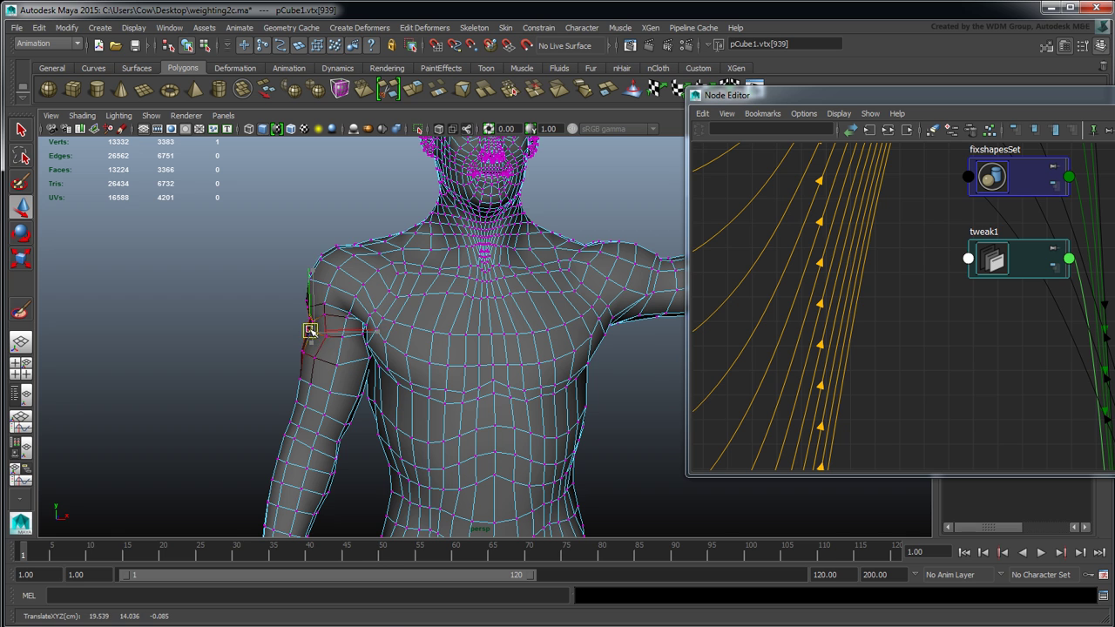
- Reposition the vertex at the back of the copy's right armpit, adjusting the soft-selection falloff
{"action": "left_click_drag", "start_coordinate": [427, 342], "coordinate": [493, 331], "text": "alt"}
{"action": "key", "text": "f"}
{"action": "right_click_drag", "start_coordinate": [493, 331], "coordinate": [160, 351], "text": "alt"}
{"action": "middle_click_drag", "start_coordinate": [370, 340], "coordinate": [324, 358], "text": "alt"}
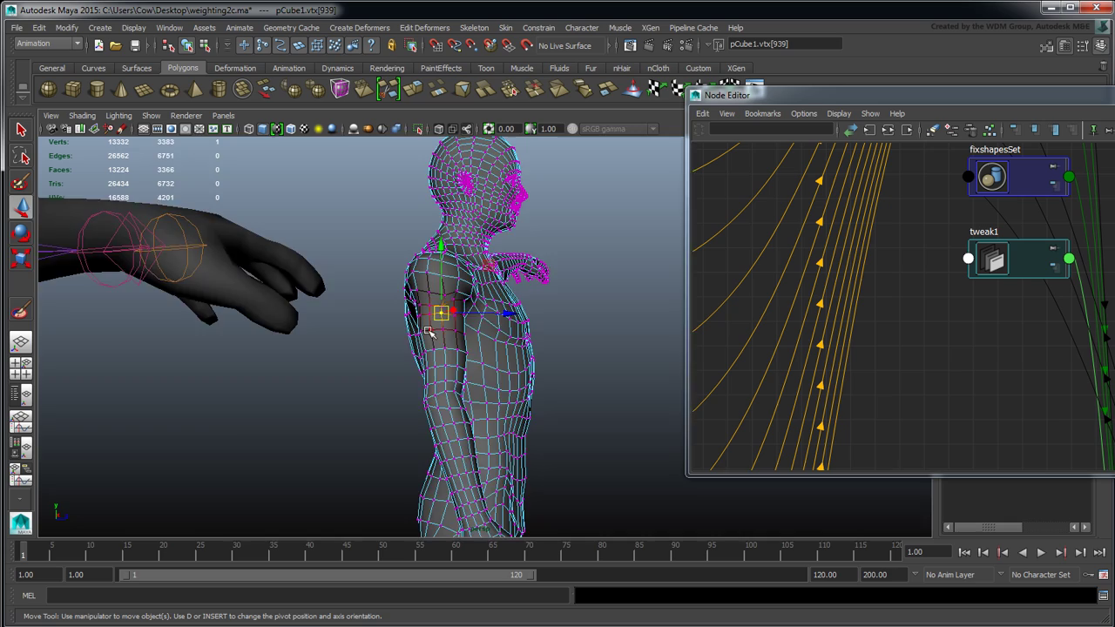
{"action": "key", "text": "f"}
{"action": "left_click_drag", "start_coordinate": [392, 357], "coordinate": [466, 344], "text": "alt"}
{"action": "right_click_drag", "start_coordinate": [449, 331], "coordinate": [293, 311], "text": "alt"}
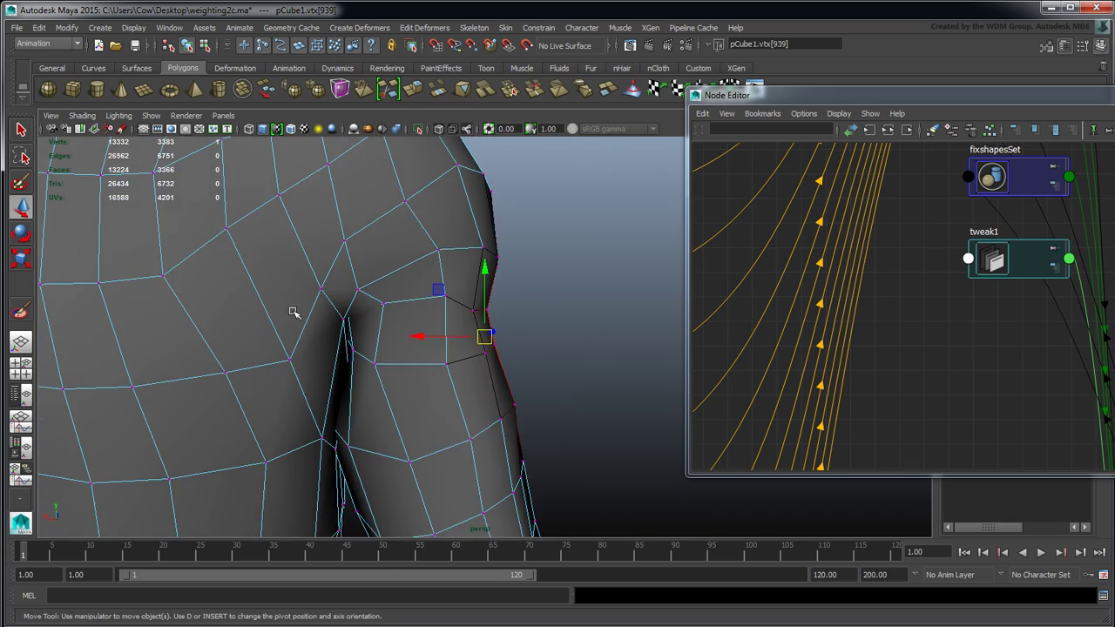
{"action": "left_click_drag", "start_coordinate": [380, 351], "coordinate": [421, 339], "text": "alt"}
{"action": "right_click_drag", "start_coordinate": [435, 340], "coordinate": [383, 334], "text": "alt"}
{"action": "left_click_drag", "start_coordinate": [347, 339], "coordinate": [403, 325], "text": "alt"}
{"action": "left_click", "coordinate": [404, 304]}
{"action": "key", "text": "b"}
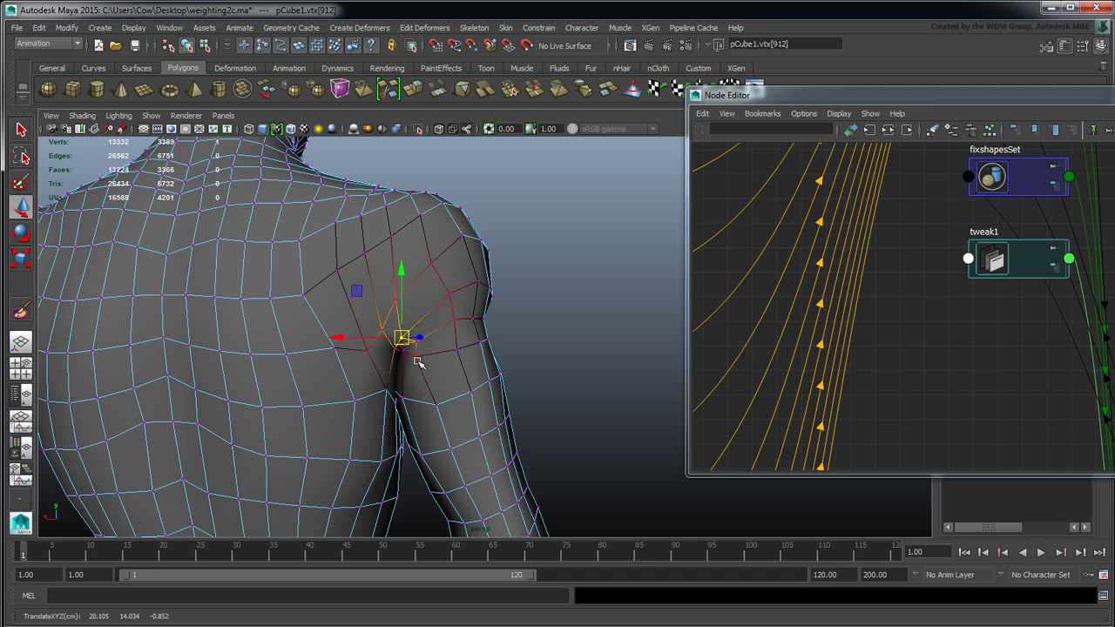
- Reshape the neighbouring vertices where the back of the right upper arm meets the armpit, and clear the selection
{"action": "left_click", "coordinate": [417, 357]}
{"action": "left_click_drag", "start_coordinate": [506, 337], "coordinate": [582, 319], "text": "alt"}
{"action": "left_click", "coordinate": [426, 327]}
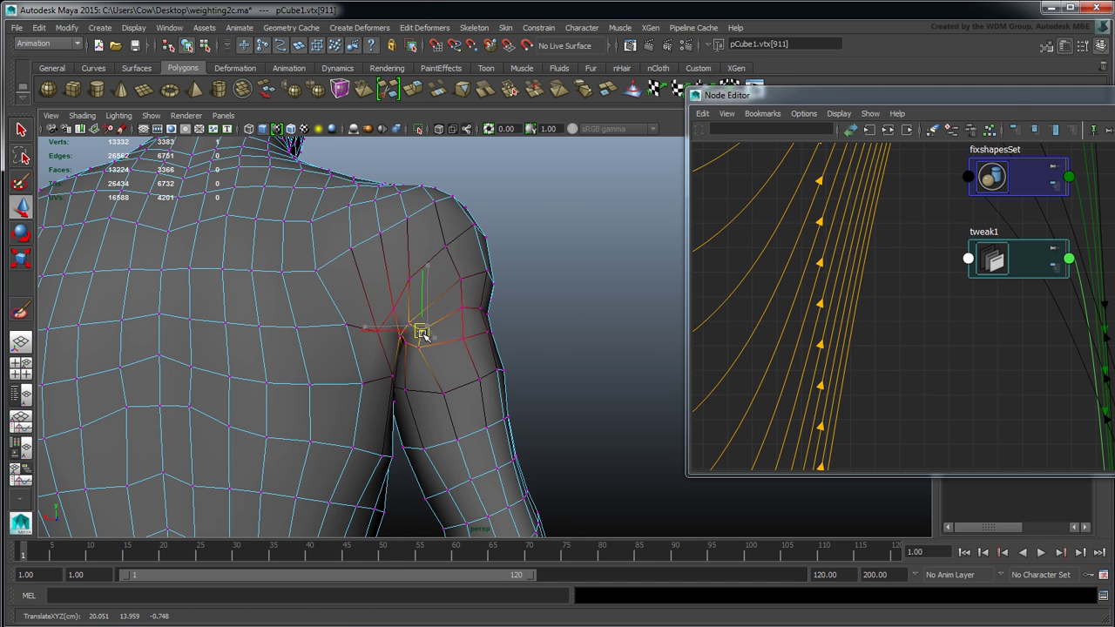
{"action": "left_click", "coordinate": [549, 300]}
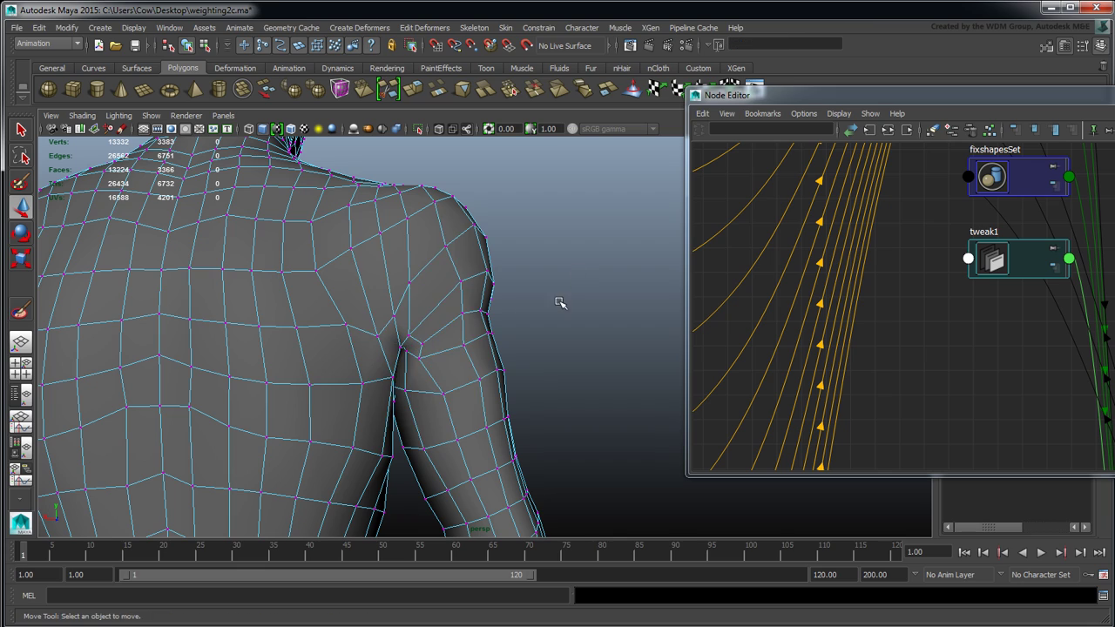
- Move the vertices at the front crease of the copy's right armpit downward to reshape the fold, and deselect them
{"action": "mouse_move", "coordinate": [560, 304]}
{"action": "left_mouse_down", "text": "alt"}
{"action": "mouse_move", "coordinate": [548, 325]}
{"action": "mouse_move", "coordinate": [422, 345]}
{"action": "mouse_move", "coordinate": [364, 328]}
{"action": "mouse_move", "coordinate": [565, 324]}
{"action": "left_mouse_up", "text": "alt"}
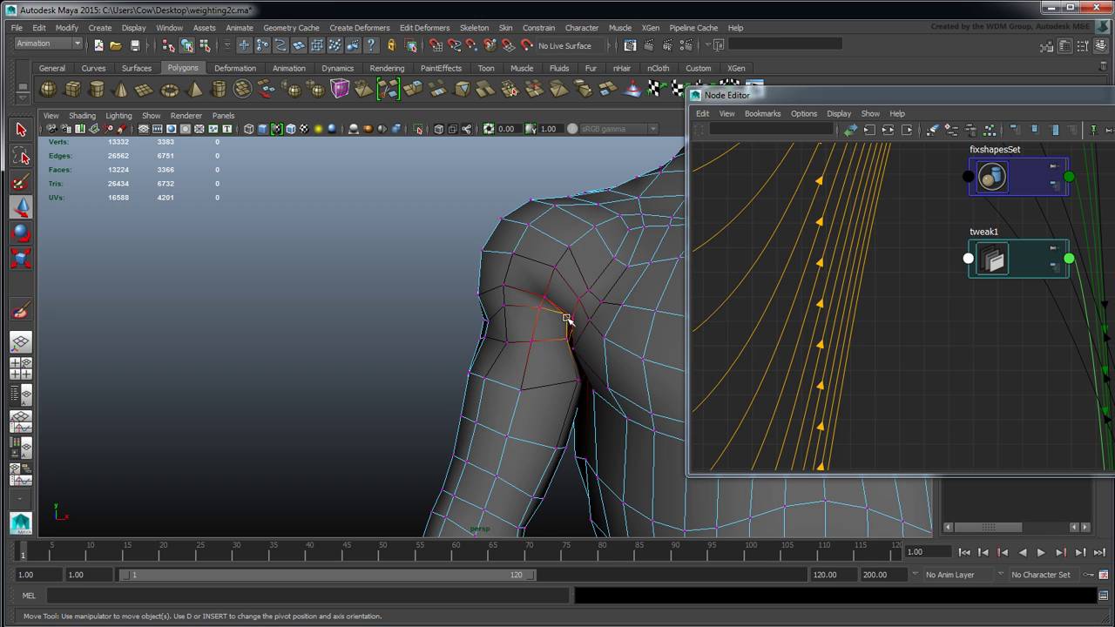
{"action": "left_click", "coordinate": [566, 319]}
{"action": "left_click_drag", "start_coordinate": [566, 319], "coordinate": [564, 342]}
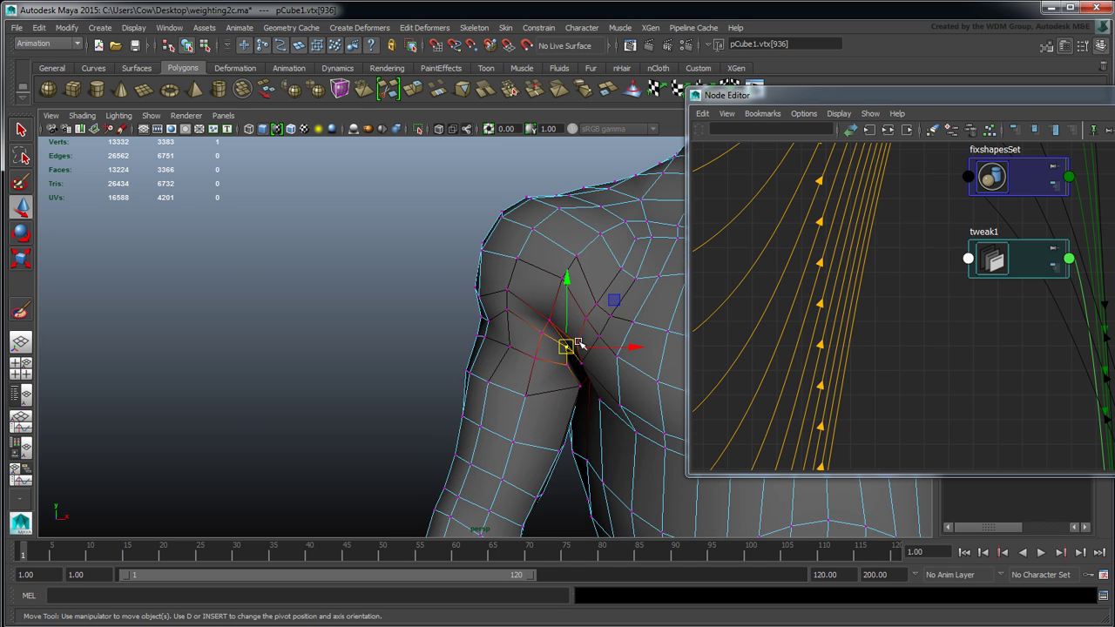
{"action": "right_click_drag", "start_coordinate": [579, 343], "coordinate": [470, 322], "text": "alt"}
{"action": "middle_click_drag", "start_coordinate": [471, 322], "coordinate": [376, 288], "text": "alt"}
{"action": "left_click_drag", "start_coordinate": [376, 305], "coordinate": [399, 293], "text": "alt"}
{"action": "left_click", "coordinate": [393, 284]}
{"action": "left_click", "coordinate": [294, 291]}
- Examine the reshaped shoulder on the copy from several angles and compare it with the rigged character
{"action": "left_click_drag", "start_coordinate": [294, 291], "coordinate": [292, 338], "text": "alt"}
{"action": "right_click_drag", "start_coordinate": [293, 339], "coordinate": [204, 293], "text": "alt"}
{"action": "middle_click_drag", "start_coordinate": [411, 374], "coordinate": [334, 322], "text": "alt"}
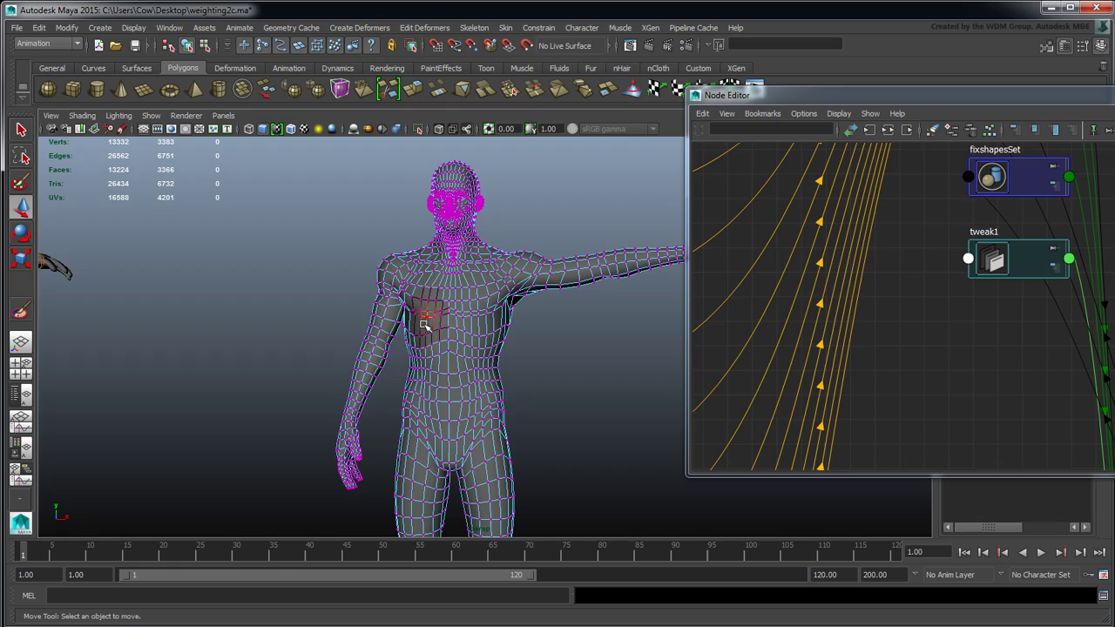
{"action": "left_click_drag", "start_coordinate": [425, 348], "coordinate": [373, 349], "text": "alt"}
{"action": "right_click_drag", "start_coordinate": [373, 348], "coordinate": [466, 316], "text": "alt"}
{"action": "left_click_drag", "start_coordinate": [466, 316], "coordinate": [428, 322], "text": "alt"}
{"action": "right_click_drag", "start_coordinate": [428, 321], "coordinate": [401, 318], "text": "alt"}
{"action": "mouse_move", "coordinate": [413, 315]}
{"action": "middle_mouse_down", "text": "alt"}
{"action": "mouse_move", "coordinate": [427, 332]}
{"action": "mouse_move", "coordinate": [409, 308]}
{"action": "middle_mouse_up", "text": "alt"}
{"action": "left_click_drag", "start_coordinate": [409, 307], "coordinate": [397, 344], "text": "alt"}
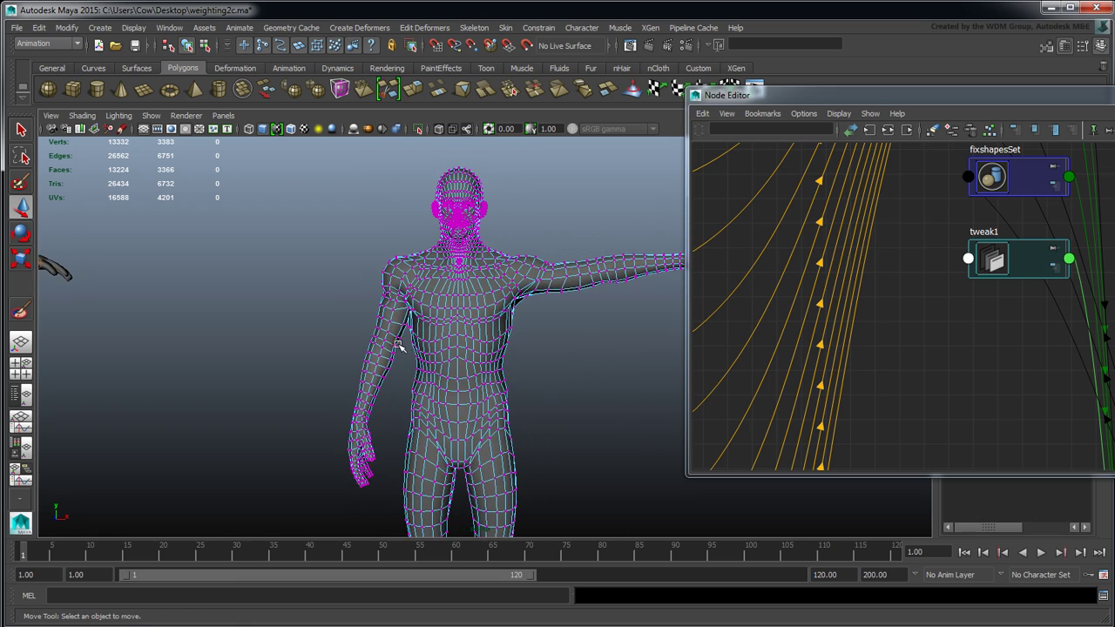
{"action": "middle_click_drag", "start_coordinate": [387, 315], "coordinate": [530, 311], "text": "alt"}
{"action": "right_click_drag", "start_coordinate": [531, 311], "coordinate": [342, 308], "text": "alt"}
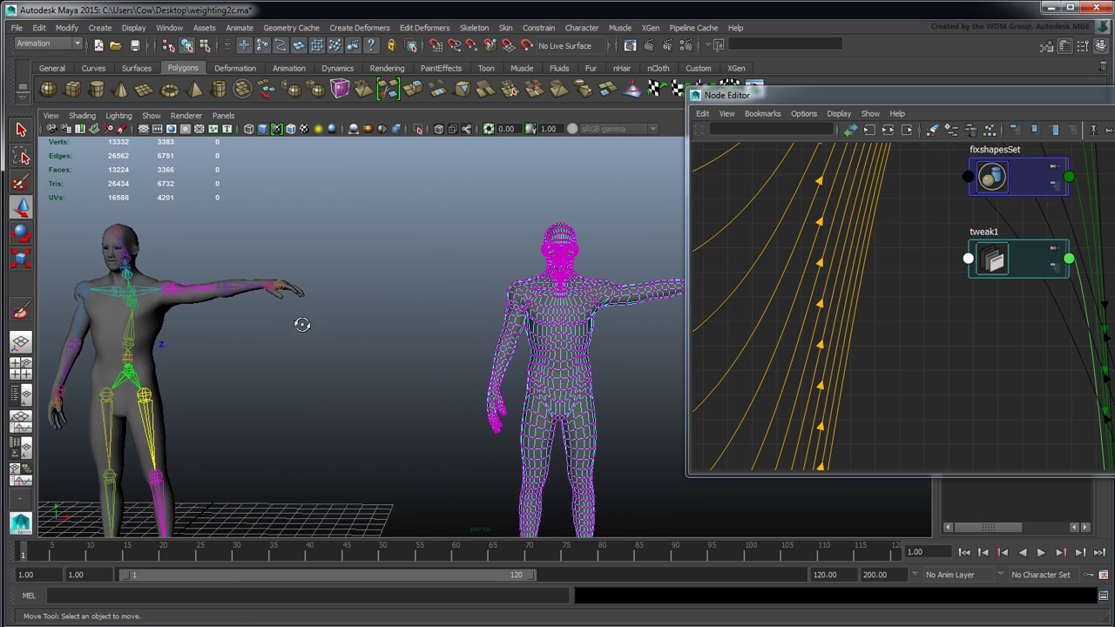
- Select the right upper-arm joint (joint25), close the Node Editor and set the joint's Rotate Z to 0
{"action": "left_click_drag", "start_coordinate": [301, 324], "coordinate": [279, 320], "text": "alt"}
{"action": "middle_click_drag", "start_coordinate": [135, 302], "coordinate": [195, 285], "text": "alt"}
{"action": "left_click", "coordinate": [113, 290]}
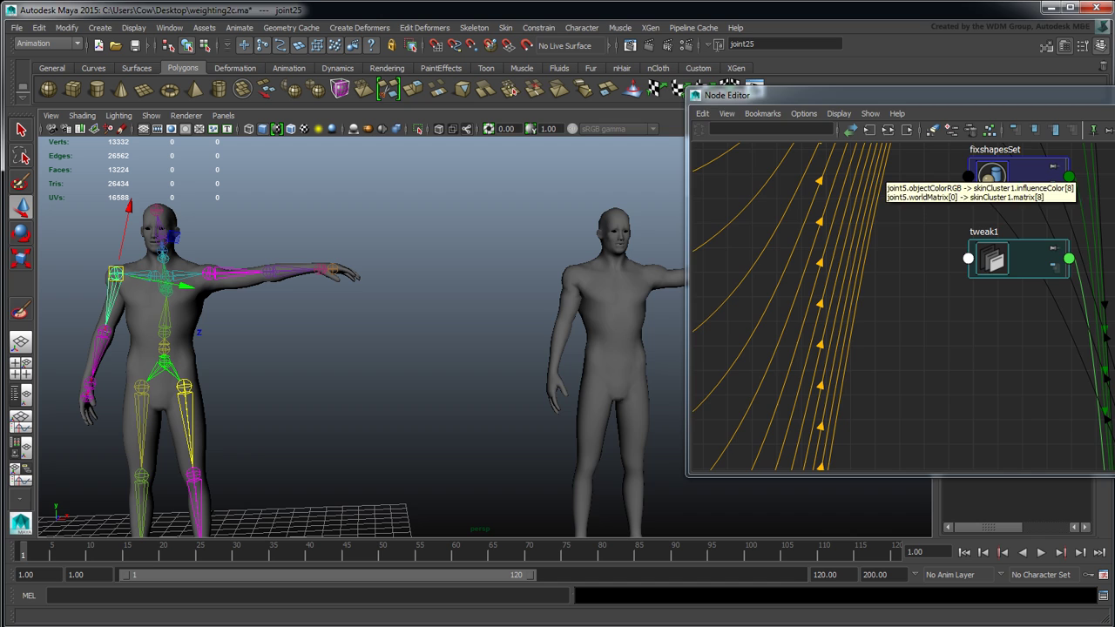
{"action": "left_click_drag", "start_coordinate": [1097, 98], "coordinate": [670, 113]}
{"action": "left_click", "coordinate": [845, 110]}
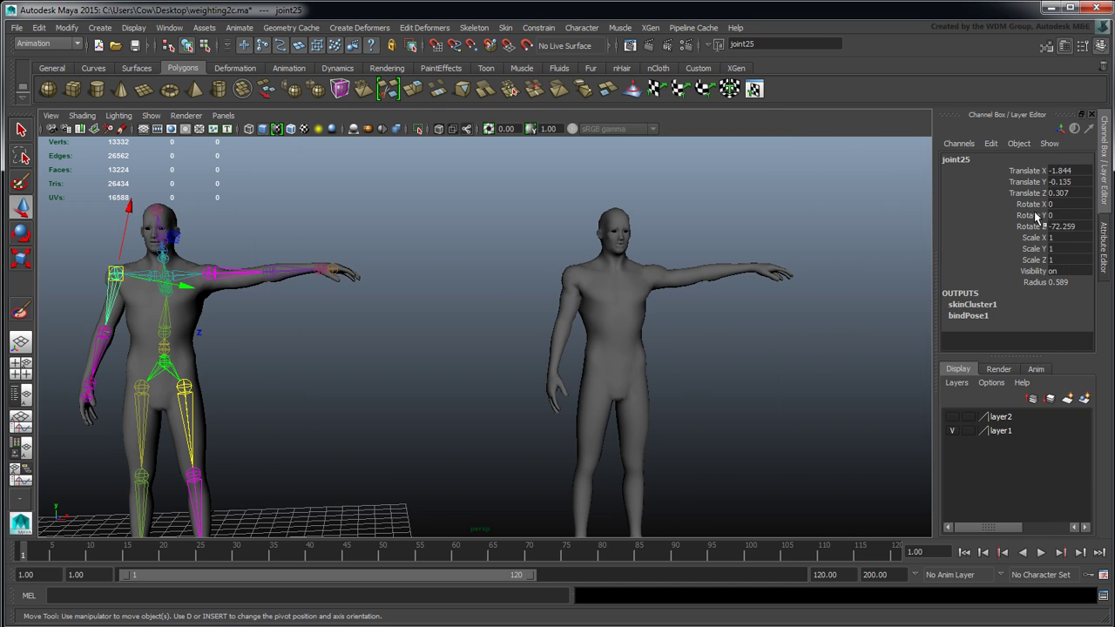
{"action": "left_click", "coordinate": [1064, 224]}
{"action": "left_click_drag", "start_coordinate": [1083, 226], "coordinate": [1003, 231]}
{"action": "type", "text": "0"}
{"action": "key", "text": "Return"}
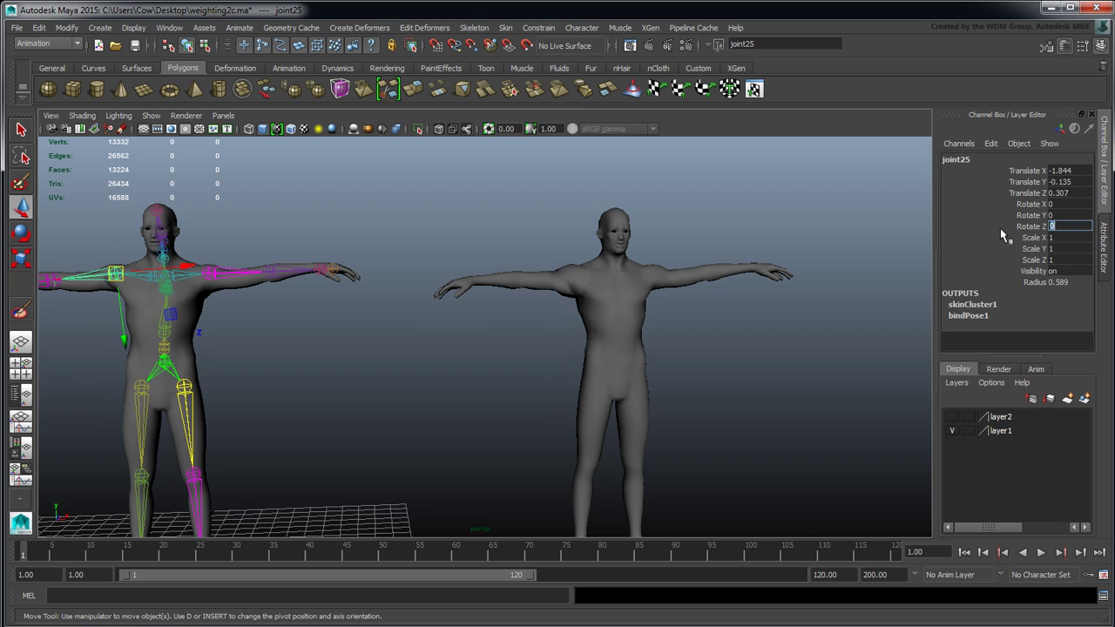
- Inspect the copy's shoulders in the raised pose and set the left upper-arm joint's (joint1) Rotate Z to 0
{"action": "left_click_drag", "start_coordinate": [735, 309], "coordinate": [672, 316], "text": "alt"}
{"action": "right_click_drag", "start_coordinate": [672, 316], "coordinate": [841, 341], "text": "alt"}
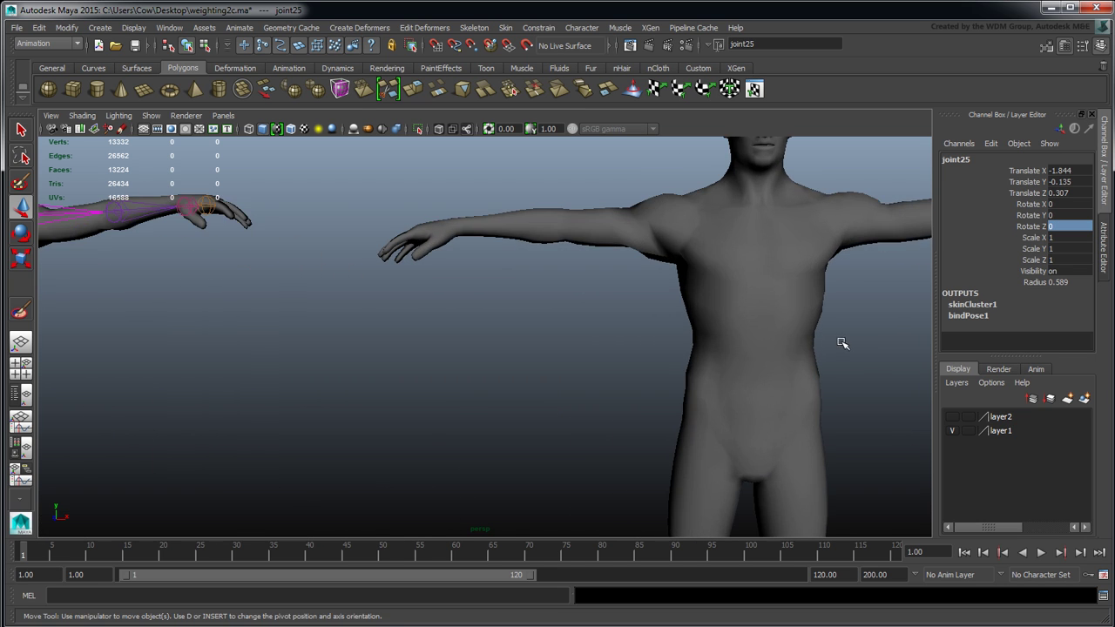
{"action": "middle_click_drag", "start_coordinate": [722, 262], "coordinate": [613, 320], "text": "alt"}
{"action": "scroll", "coordinate": [610, 357], "scroll_direction": "down", "scroll_amount": 5}
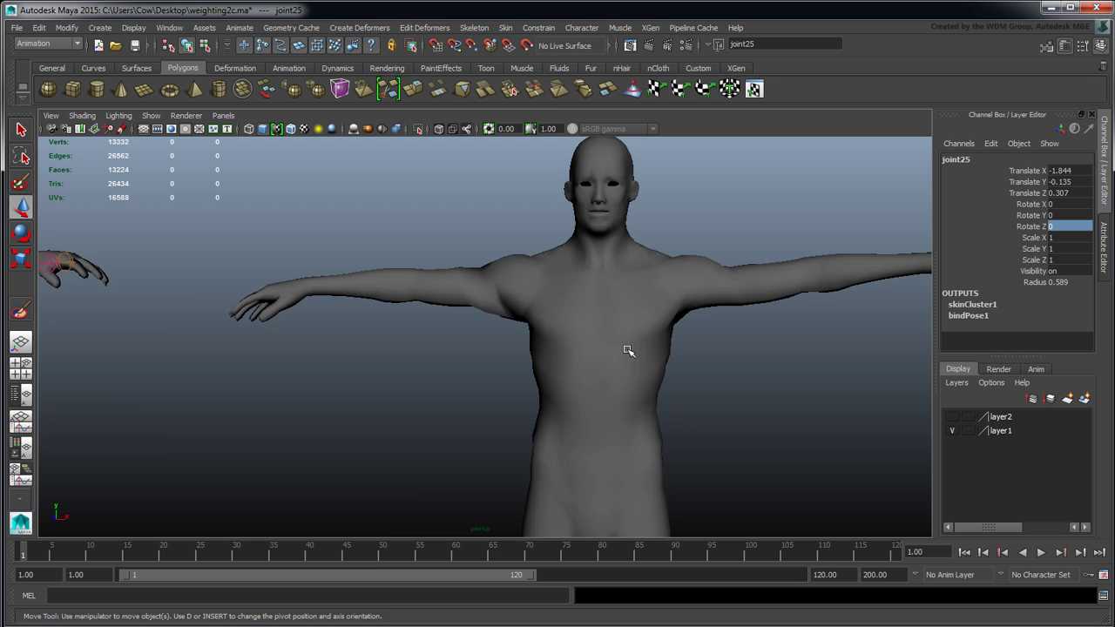
{"action": "left_click_drag", "start_coordinate": [615, 368], "coordinate": [514, 319], "text": "alt"}
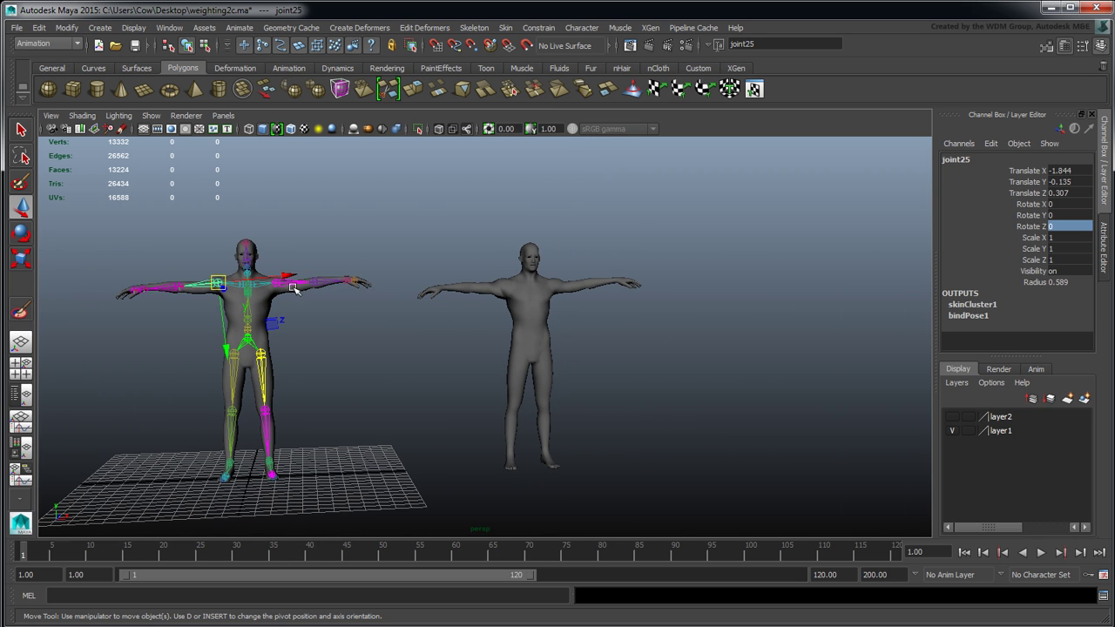
{"action": "left_click", "coordinate": [286, 281]}
{"action": "left_click", "coordinate": [1077, 229]}
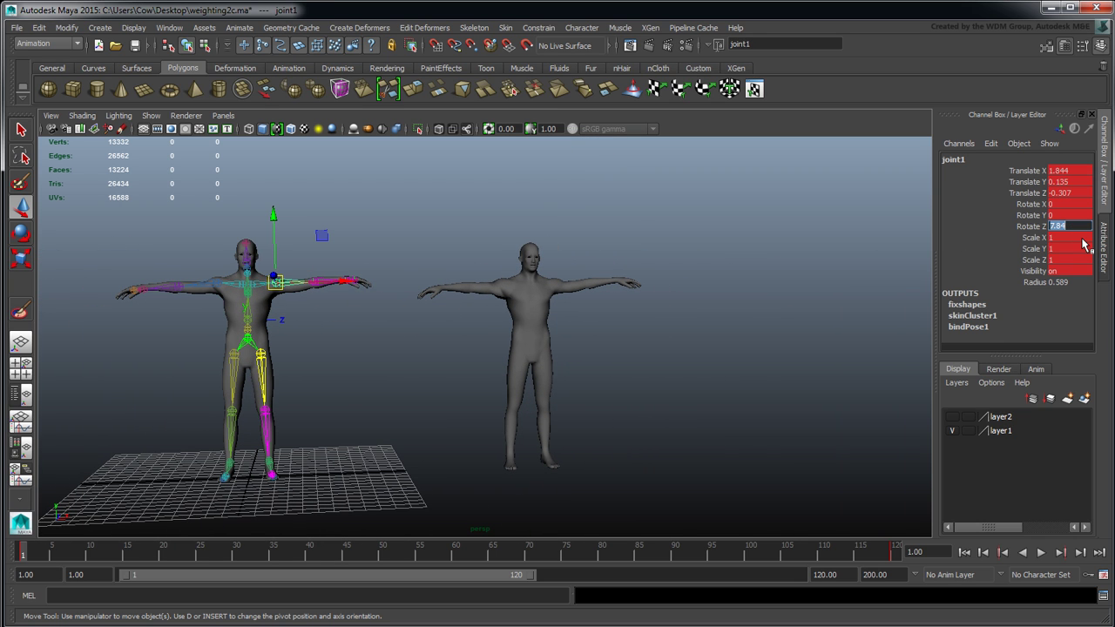
{"action": "type", "text": "0"}
{"action": "key", "text": "Return"}
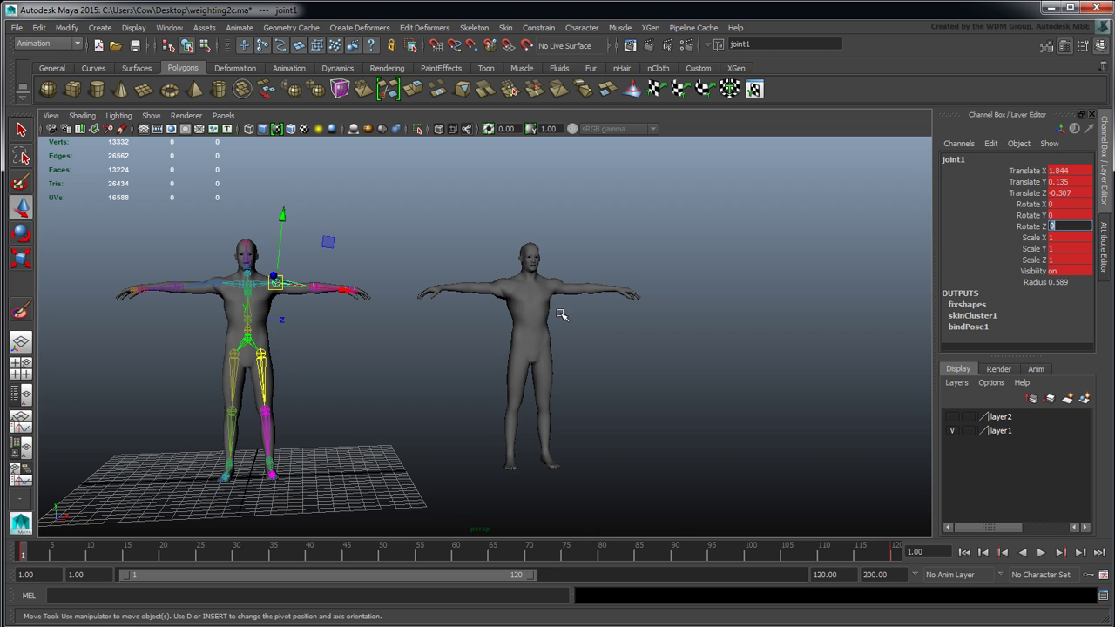
- Duplicate the connected copy pCube1 and move the duplicate along X to about 40.9, beside the other two figures
{"action": "left_click", "coordinate": [601, 323]}
{"action": "mouse_move", "coordinate": [584, 323]}
{"action": "left_mouse_down", "text": "alt"}
{"action": "mouse_move", "coordinate": [570, 340]}
{"action": "mouse_move", "coordinate": [590, 348]}
{"action": "mouse_move", "coordinate": [597, 338]}
{"action": "left_mouse_up", "text": "alt"}
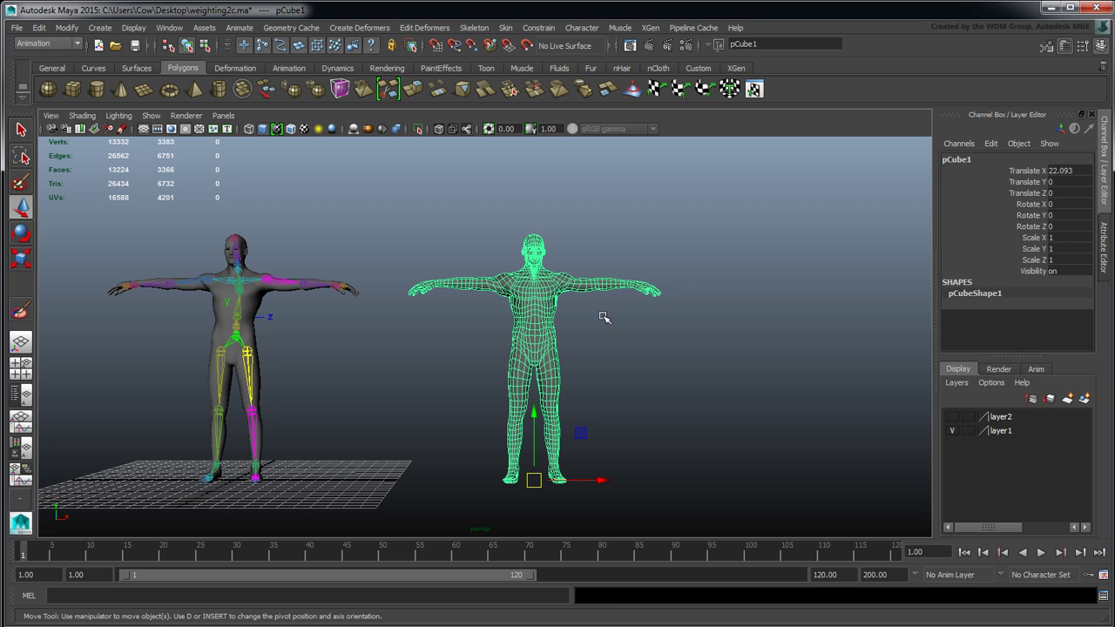
{"action": "key", "text": "ctrl+d"}
{"action": "left_click_drag", "start_coordinate": [609, 480], "coordinate": [865, 459]}
- Try rotating the rig's right upper-arm joint (joint25) about Z, and undo the rotation
{"action": "left_click_drag", "start_coordinate": [766, 366], "coordinate": [684, 353], "text": "alt"}
{"action": "middle_click_drag", "start_coordinate": [78, 279], "coordinate": [134, 278], "text": "alt"}
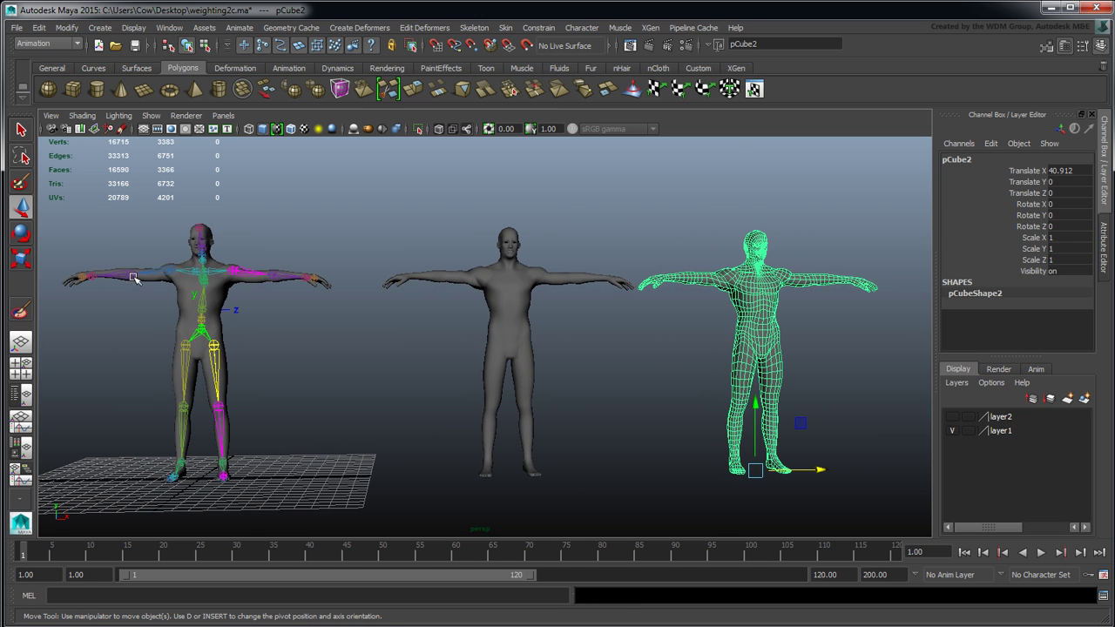
{"action": "left_click", "coordinate": [141, 272]}
{"action": "left_click", "coordinate": [23, 234]}
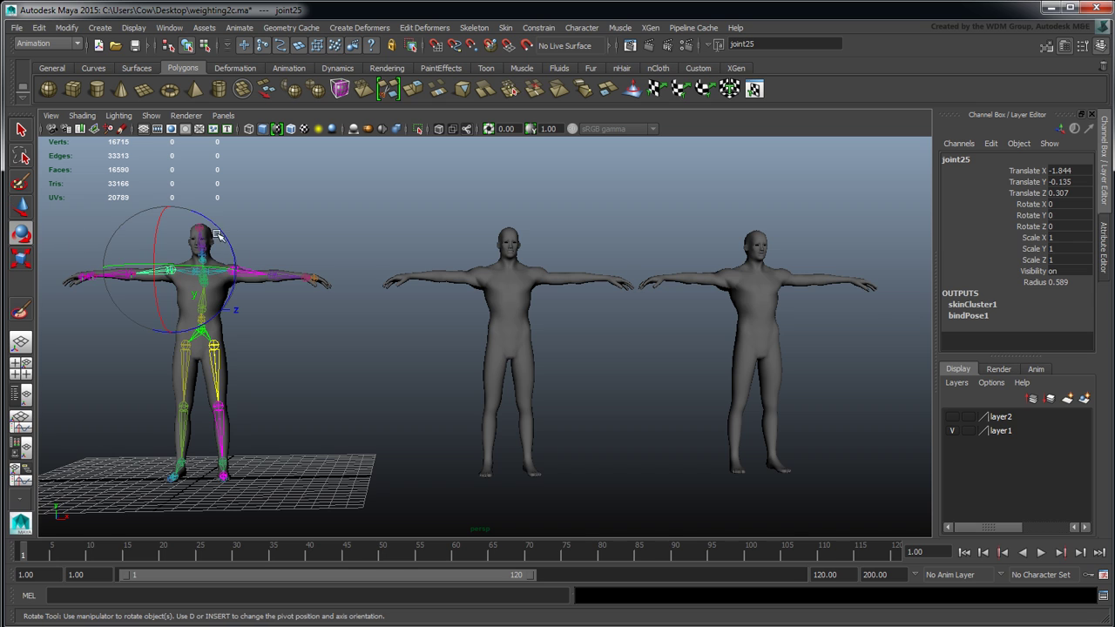
{"action": "mouse_move", "coordinate": [217, 234]}
{"action": "left_mouse_down"}
{"action": "mouse_move", "coordinate": [198, 223]}
{"action": "mouse_move", "coordinate": [236, 237]}
{"action": "left_mouse_up"}
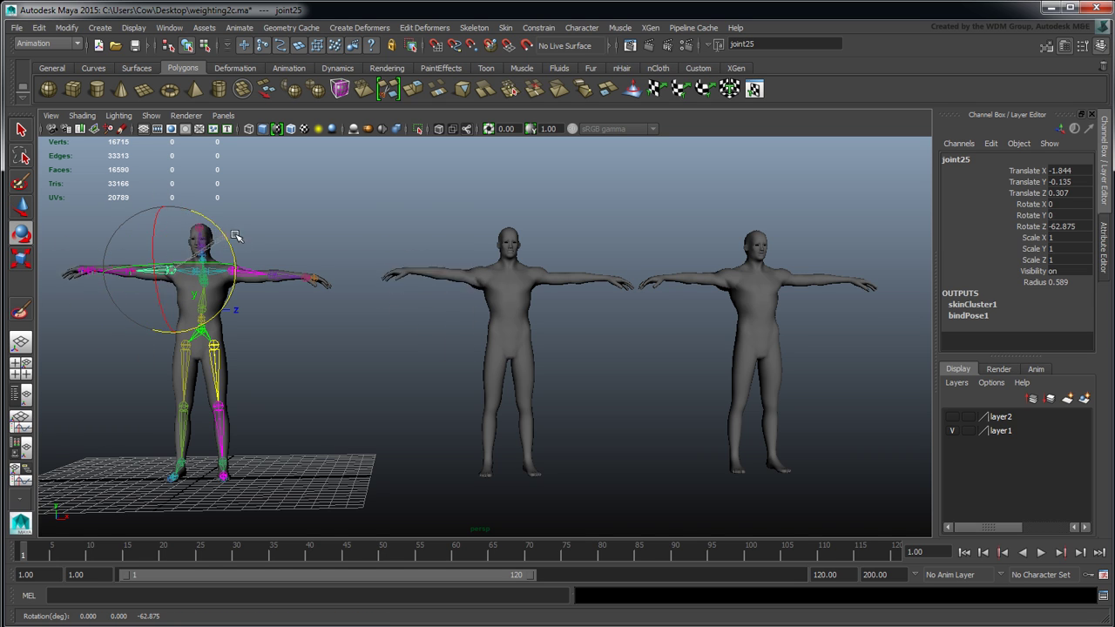
{"action": "key", "text": "ctrl+z"}
{"action": "key", "text": "ctrl+z"}
{"action": "key", "text": "ctrl+z"}
{"action": "key", "text": "ctrl+z"}
{"action": "key", "text": "ctrl+z"}
{"action": "key", "text": "ctrl+z"}
{"action": "key", "text": "ctrl+z"}
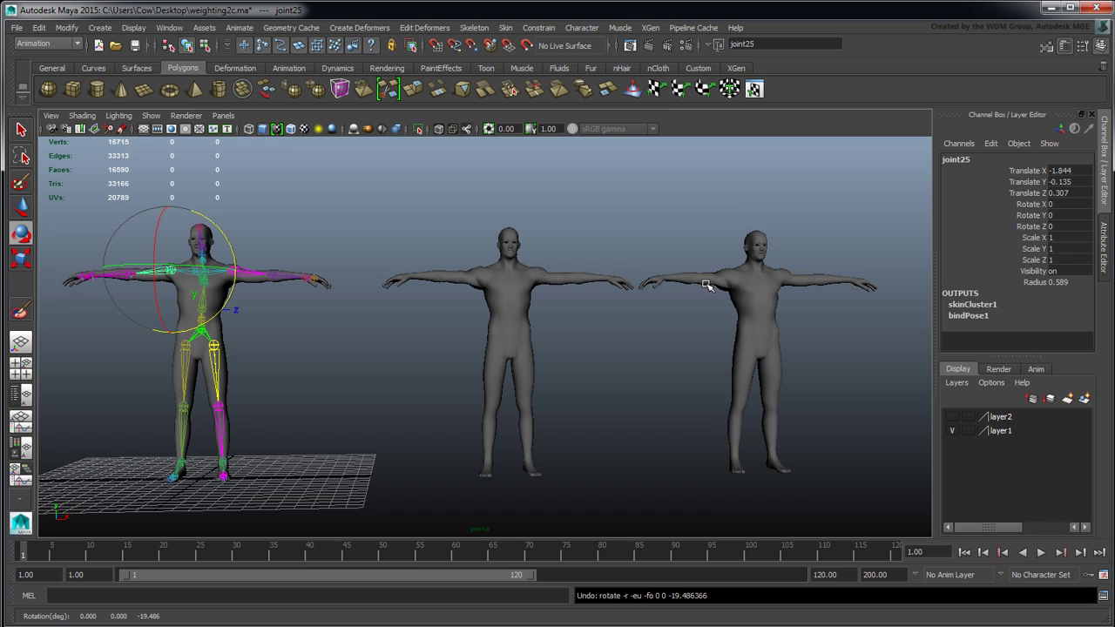
- Rename the duplicated figure pCube2 to left_shoulder_fix
{"action": "left_click", "coordinate": [749, 292]}
{"action": "left_click", "coordinate": [974, 162]}
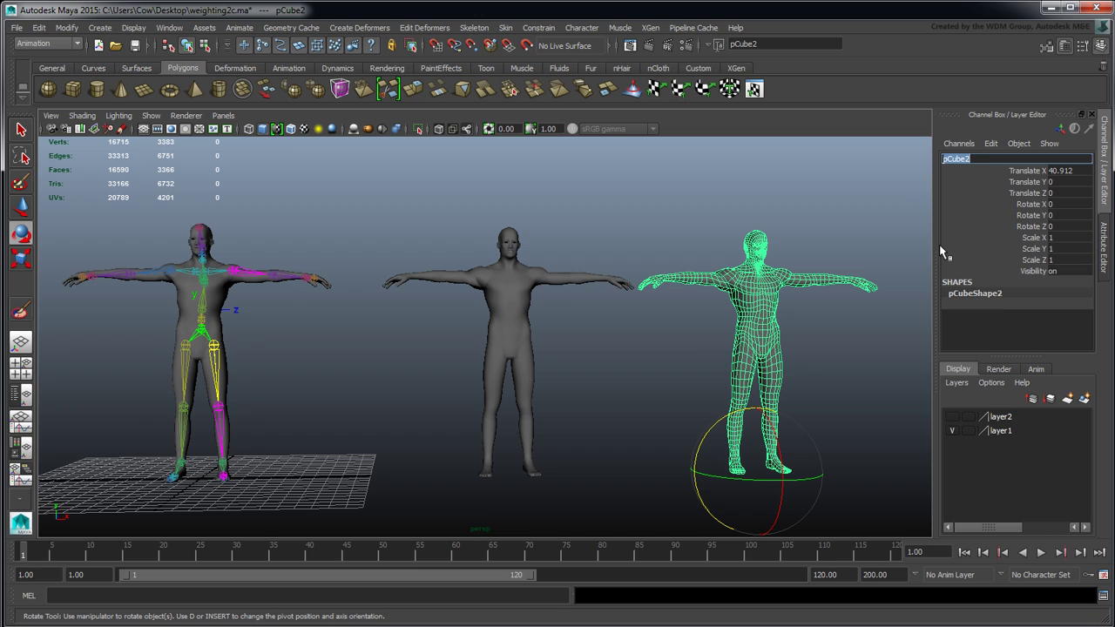
{"action": "type", "text": "left_shoulder_fix"}
{"action": "key", "text": "Return"}
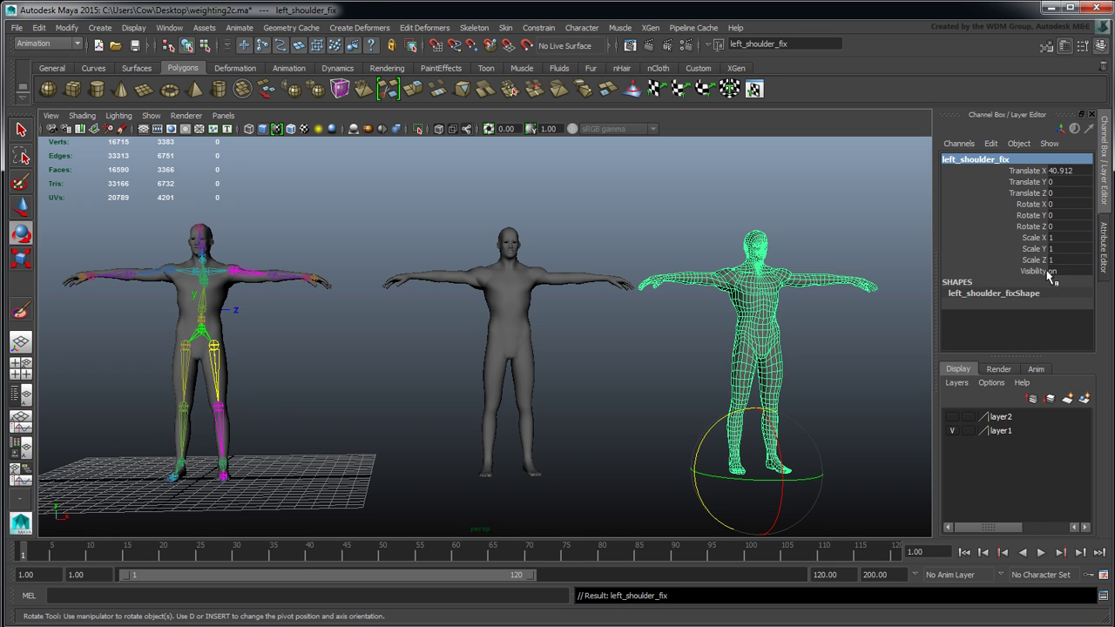
- Delete the connected copy in the middle and move left_shoulder_fix along X to about 20.2, beside the rigged character
{"action": "left_click", "coordinate": [517, 301]}
{"action": "key", "text": "Delete"}
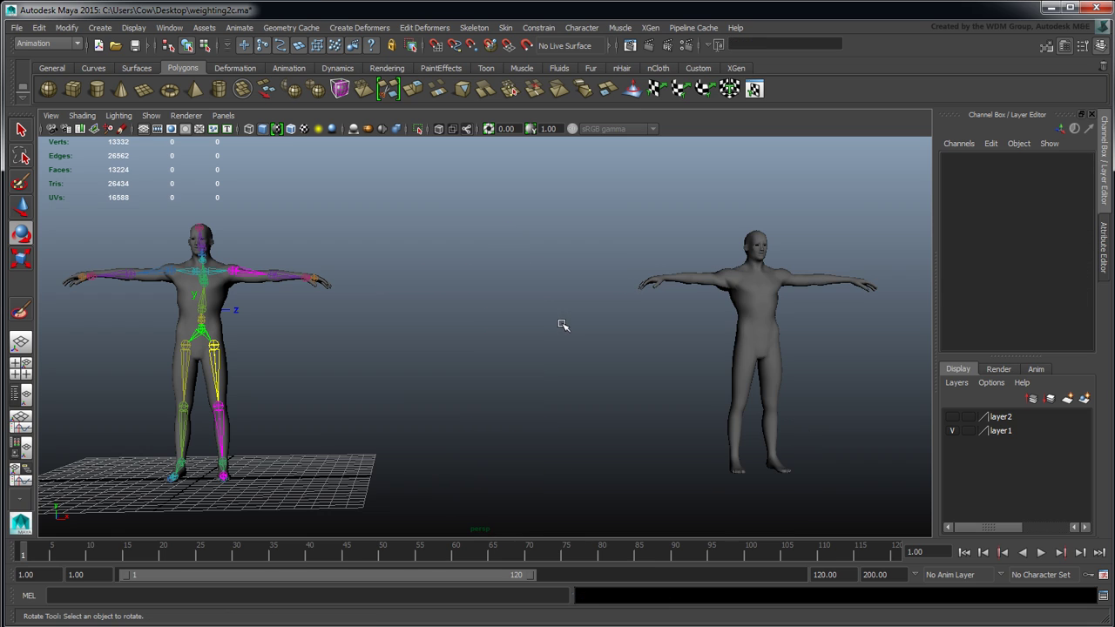
{"action": "key", "text": "ctrl+z"}
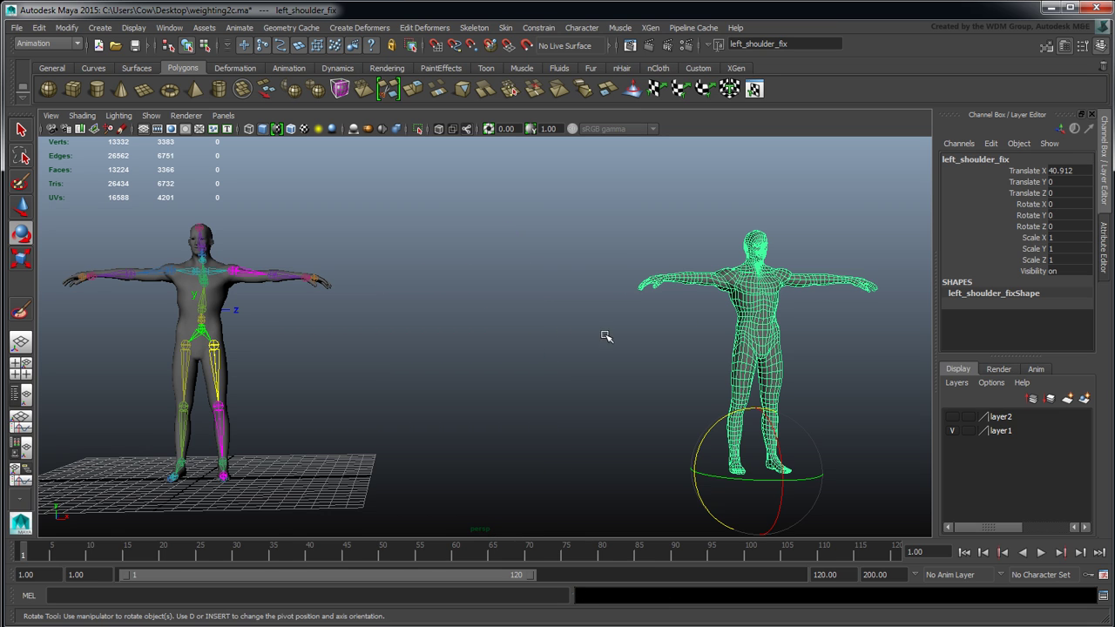
{"action": "key", "text": "w"}
{"action": "left_click_drag", "start_coordinate": [824, 471], "coordinate": [657, 408]}
{"action": "middle_click_drag", "start_coordinate": [657, 408], "coordinate": [730, 431], "text": "alt"}
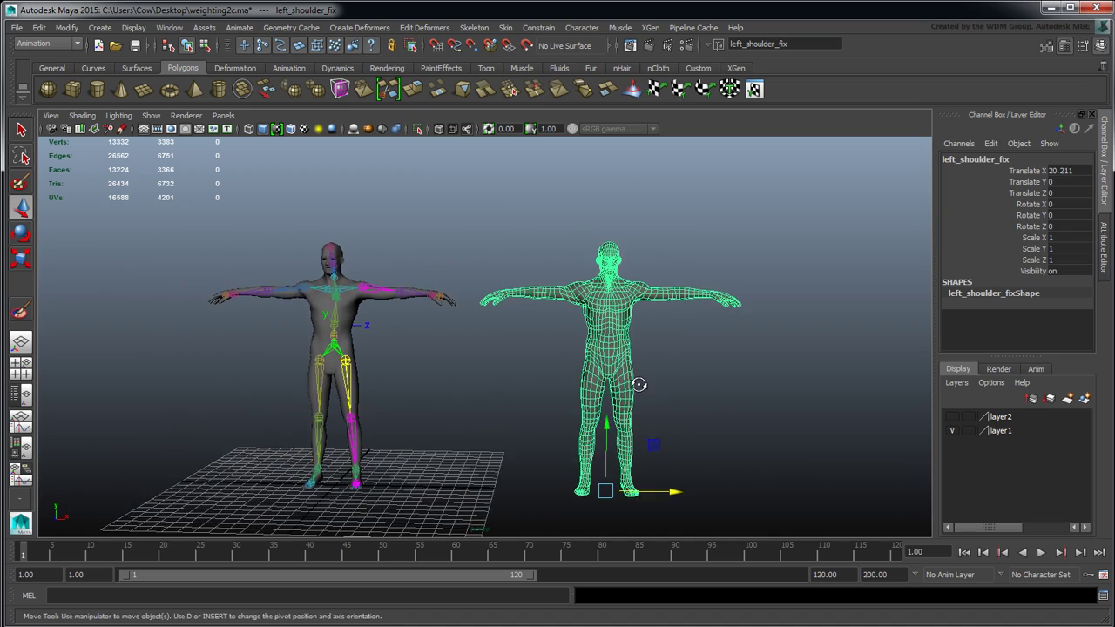
{"action": "left_click_drag", "start_coordinate": [637, 383], "coordinate": [590, 398], "text": "alt"}
{"action": "right_click_drag", "start_coordinate": [590, 398], "coordinate": [598, 378], "text": "alt"}
{"action": "middle_click_drag", "start_coordinate": [597, 378], "coordinate": [629, 370], "text": "alt"}
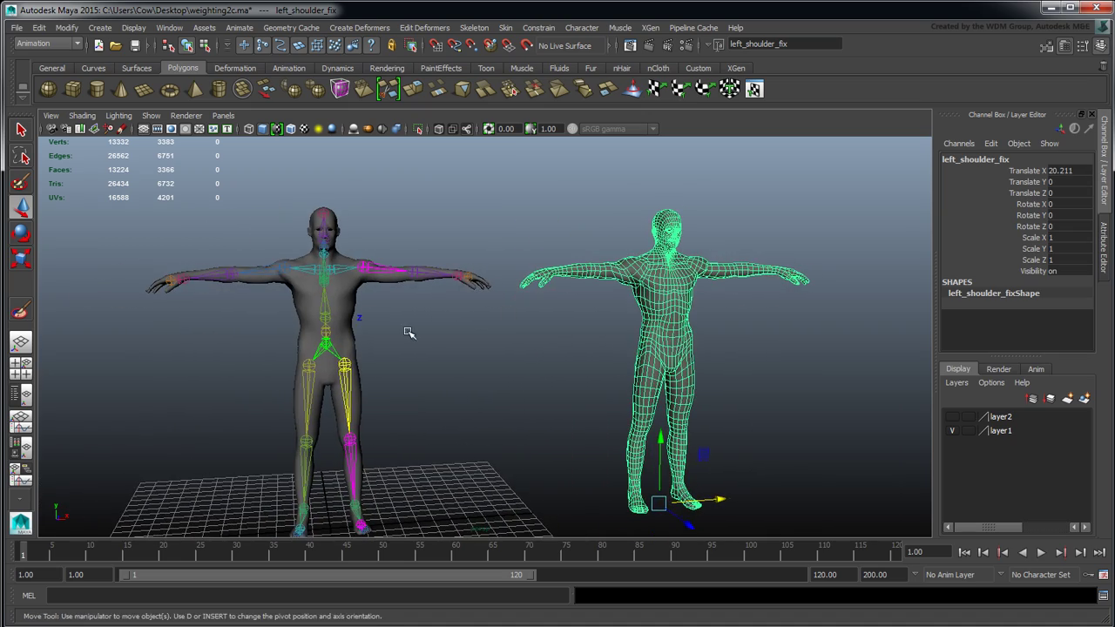
{"action": "left_click_drag", "start_coordinate": [410, 333], "coordinate": [456, 322], "text": "alt"}
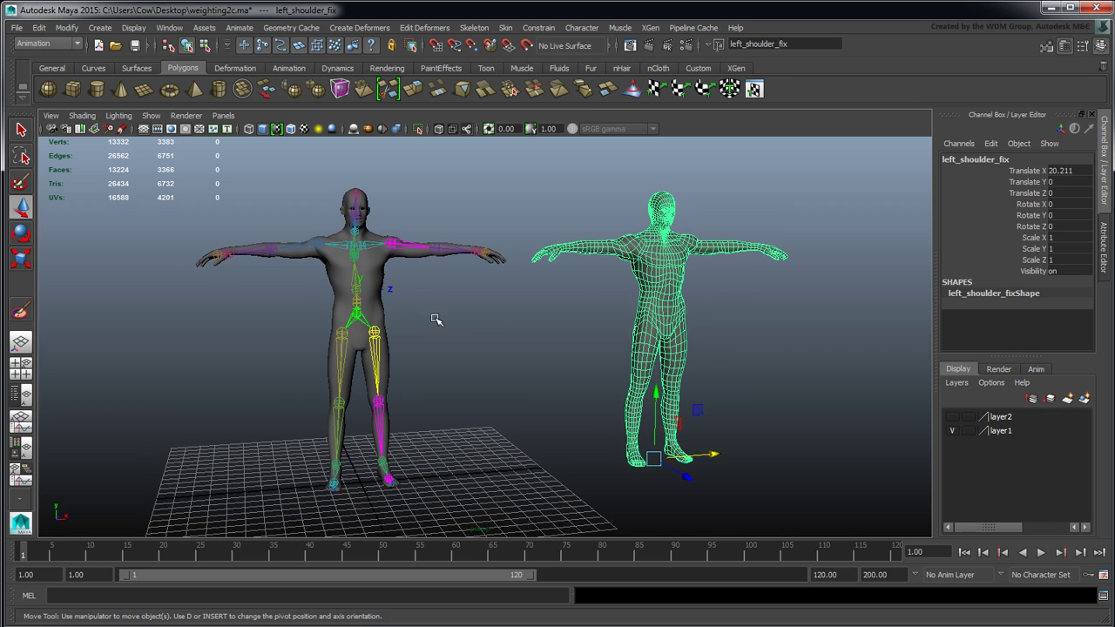
- Select left_shoulder_fix and the rigged Base_male mesh, and try to add a blend shape target without specifying a node
{"action": "left_click", "coordinate": [607, 311]}
{"action": "left_click", "coordinate": [664, 291]}
{"action": "left_click", "coordinate": [379, 266], "text": "shift"}
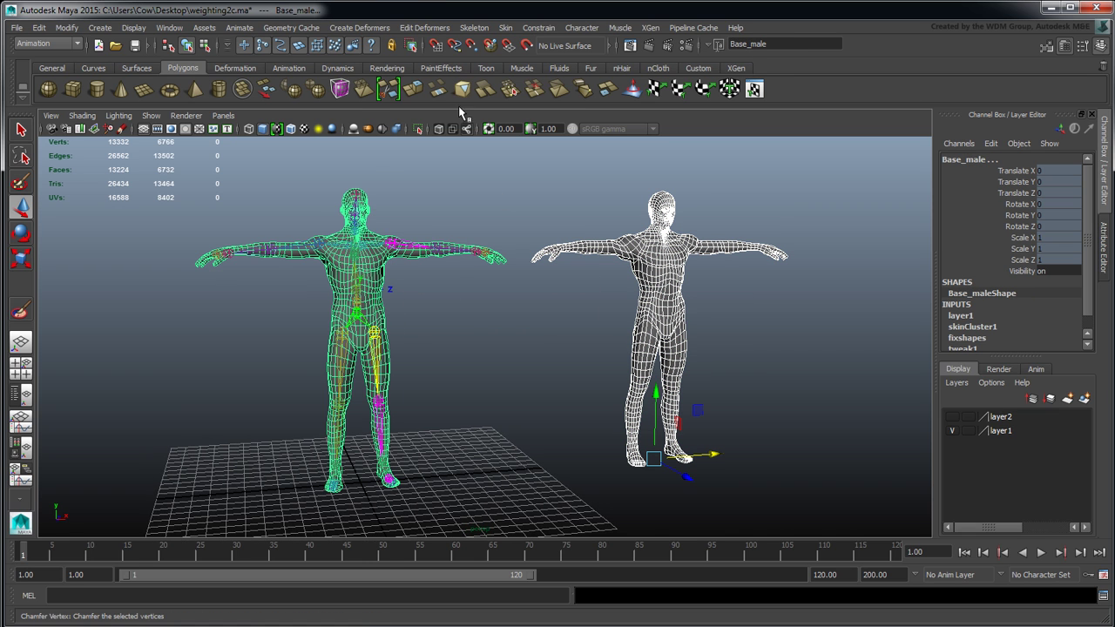
{"action": "left_click", "coordinate": [384, 28]}
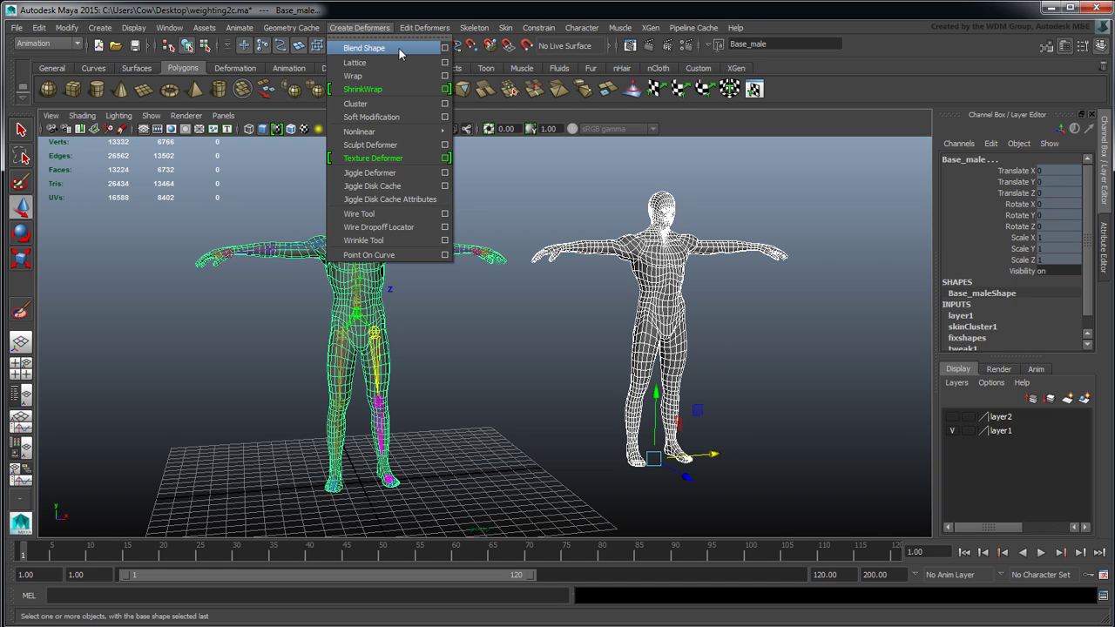
{"action": "mouse_move", "coordinate": [425, 29]}
{"action": "mouse_move", "coordinate": [463, 80]}
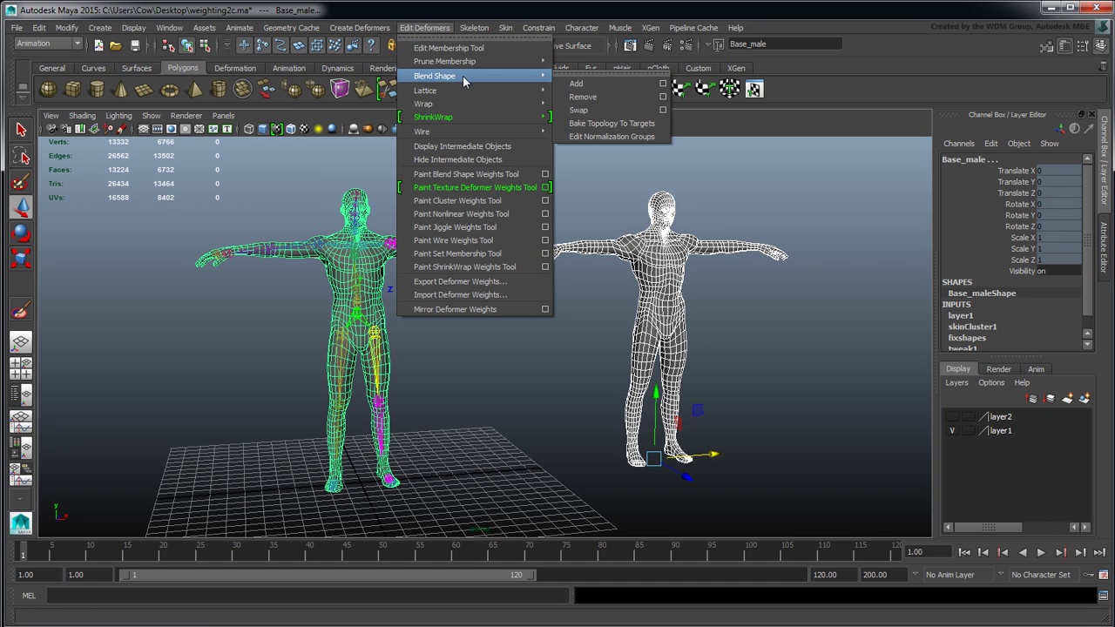
{"action": "left_click", "coordinate": [604, 83]}
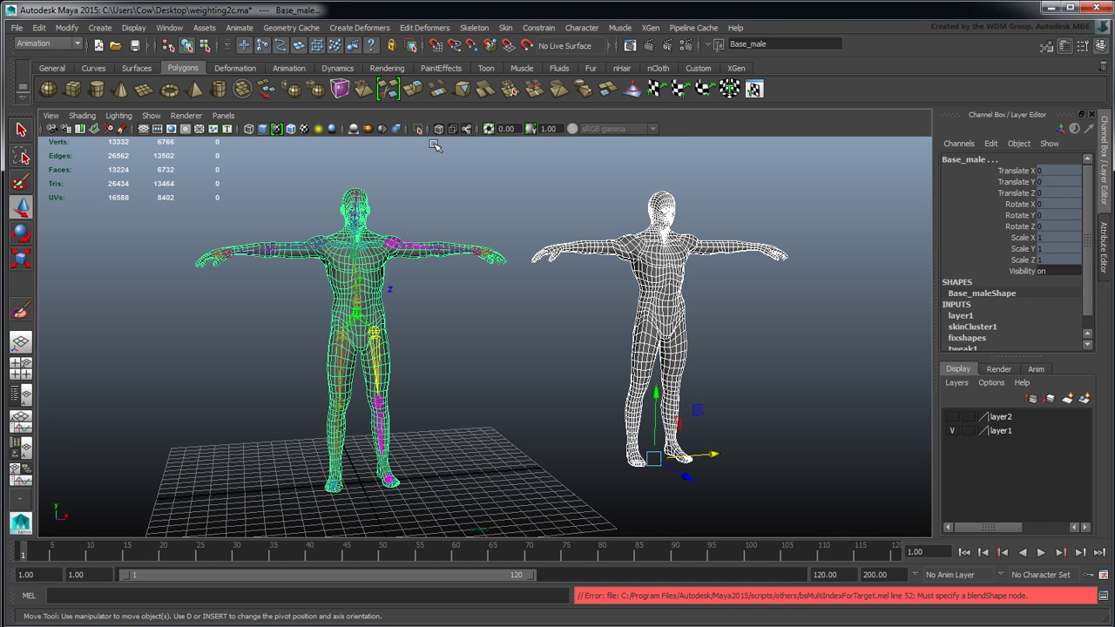
- Add left_shoulder_fix as a blend shape target with Specify node enabled and fixshapes as the existing node
{"action": "left_click", "coordinate": [425, 27]}
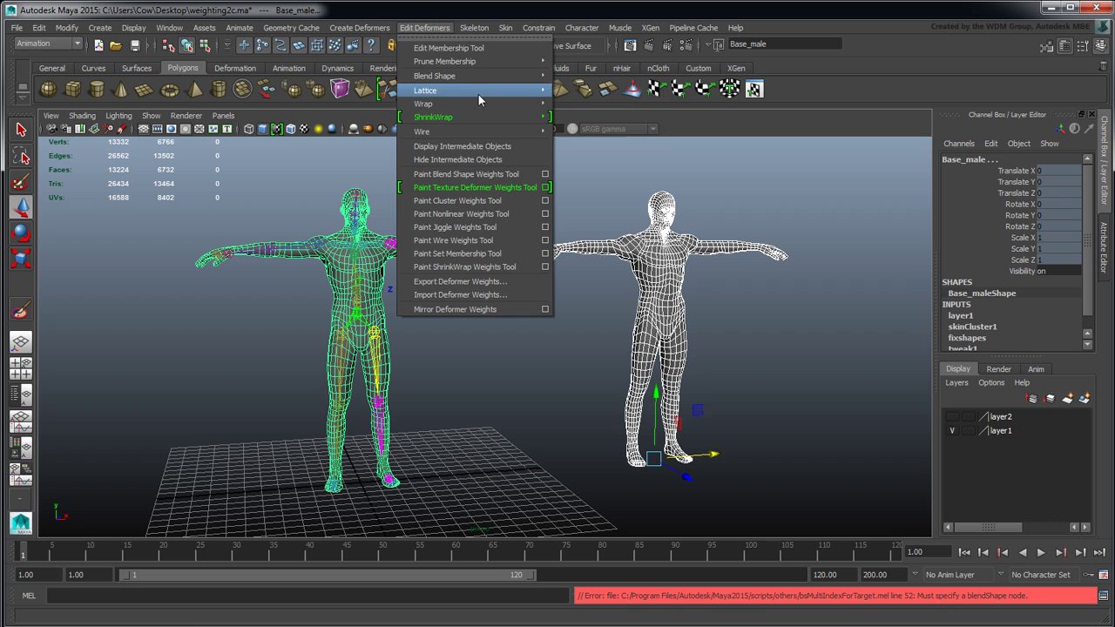
{"action": "mouse_move", "coordinate": [511, 76]}
{"action": "left_click", "coordinate": [667, 85]}
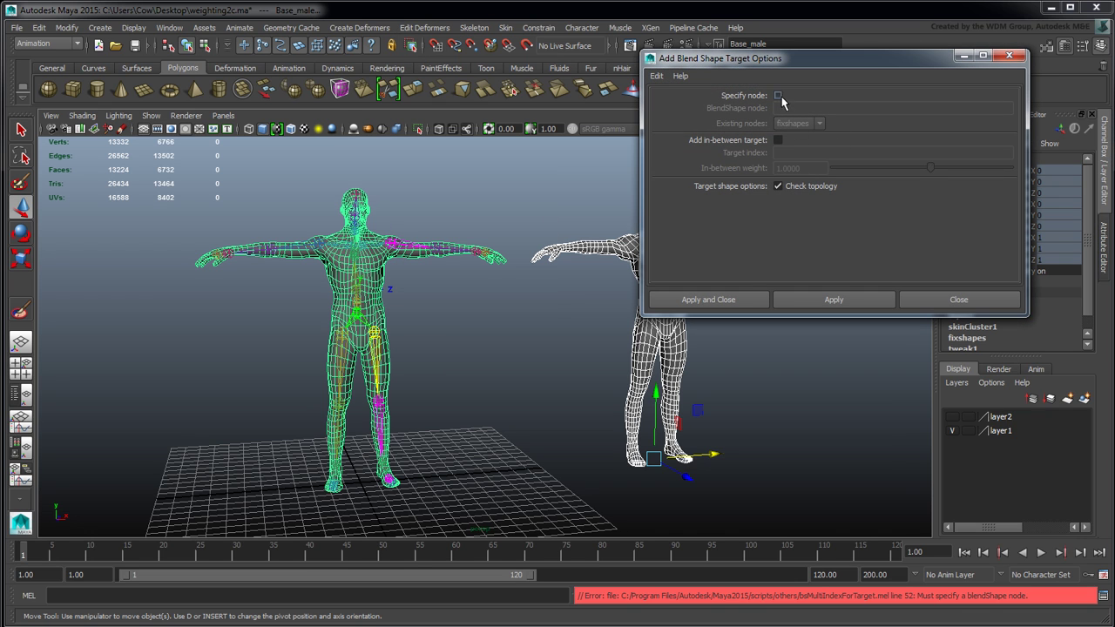
{"action": "left_click", "coordinate": [778, 95]}
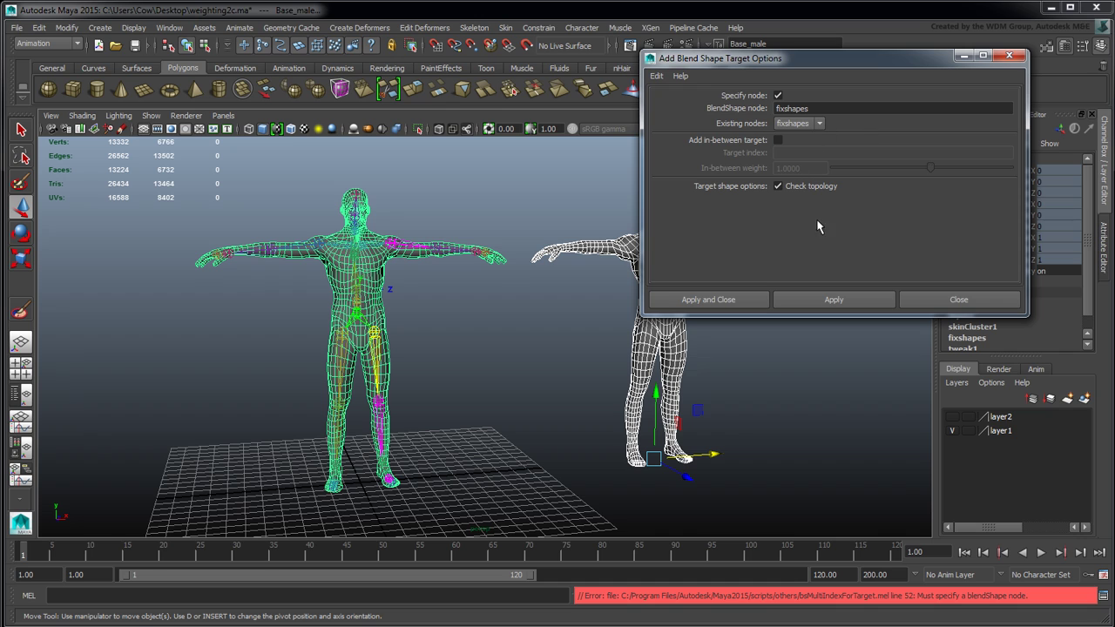
{"action": "left_click", "coordinate": [723, 300]}
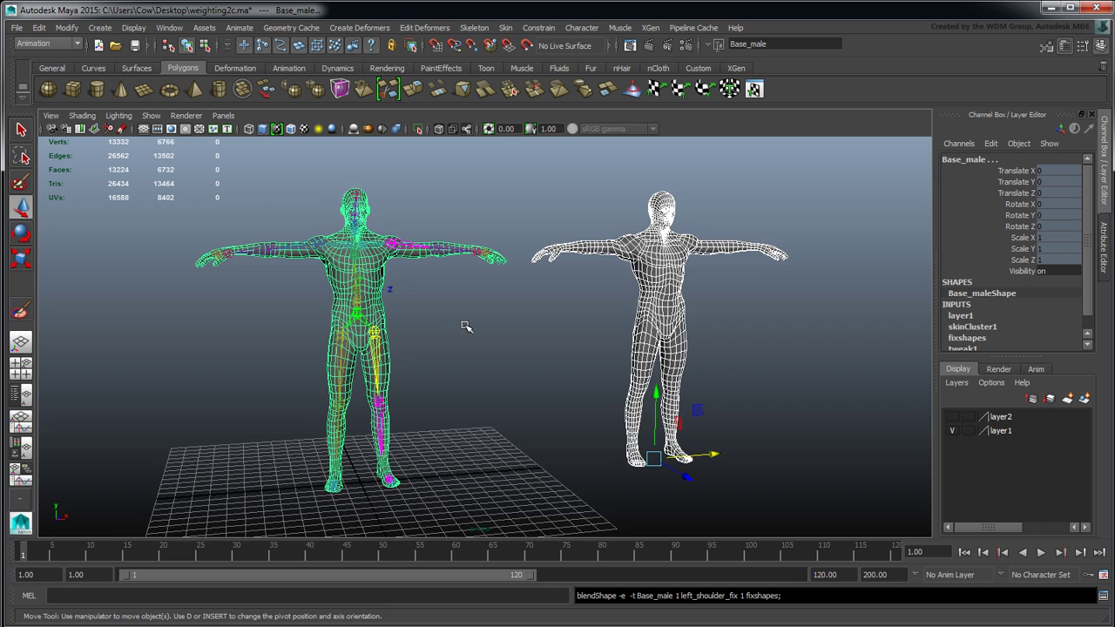
- Show the Blend Shape editor in place of the perspective view and try the left_shoulder_fix weight
{"action": "left_click_drag", "start_coordinate": [466, 327], "coordinate": [443, 319], "text": "alt"}
{"action": "left_click", "coordinate": [49, 115]}
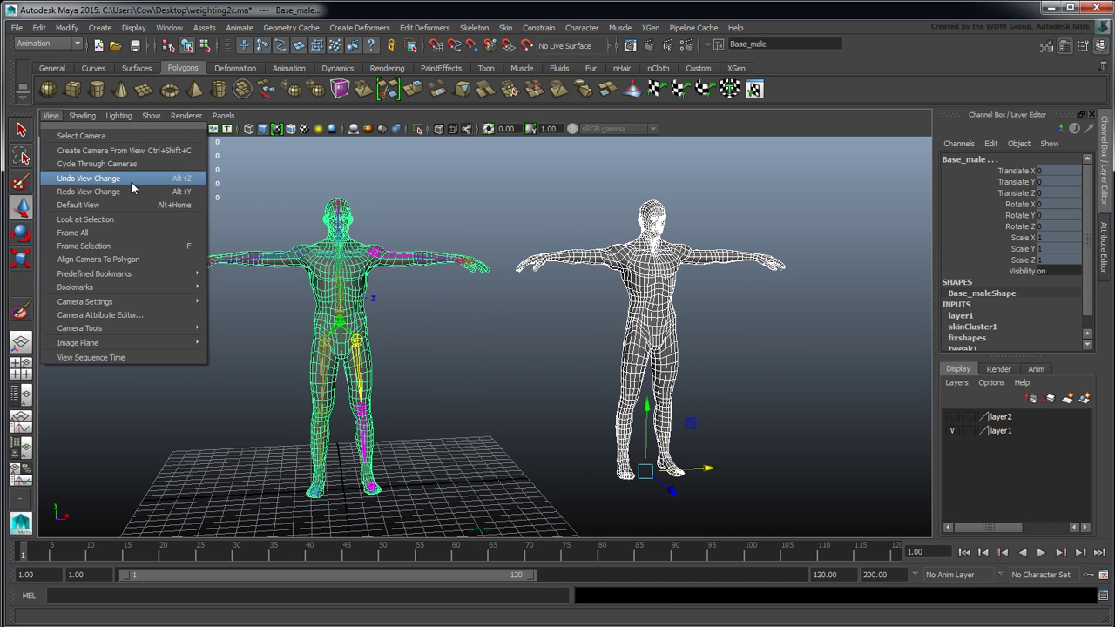
{"action": "mouse_move", "coordinate": [270, 130]}
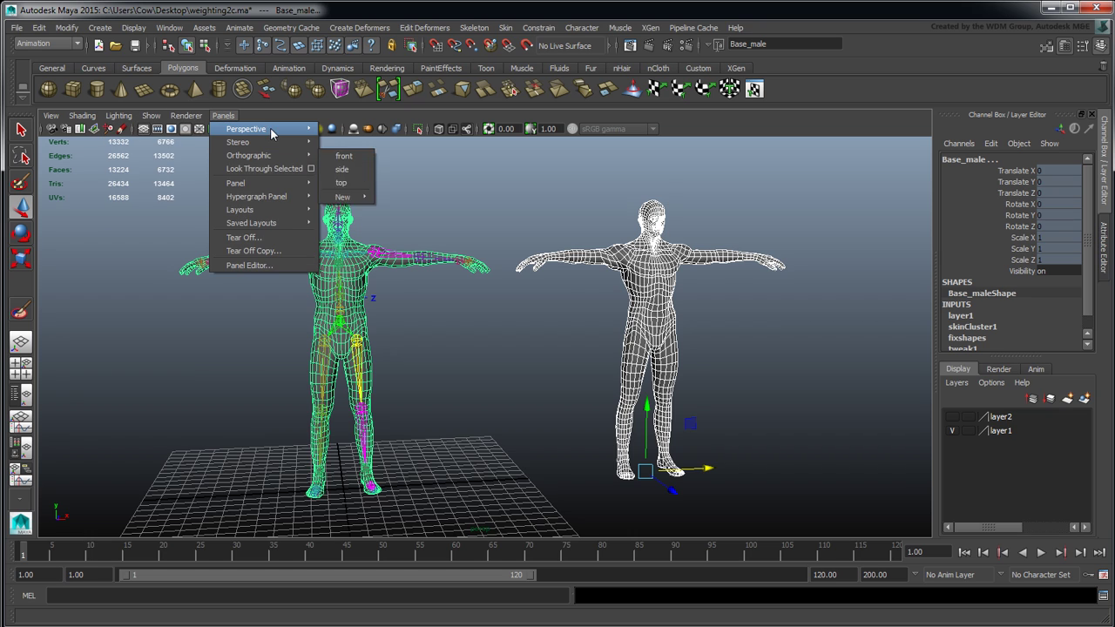
{"action": "mouse_move", "coordinate": [278, 184]}
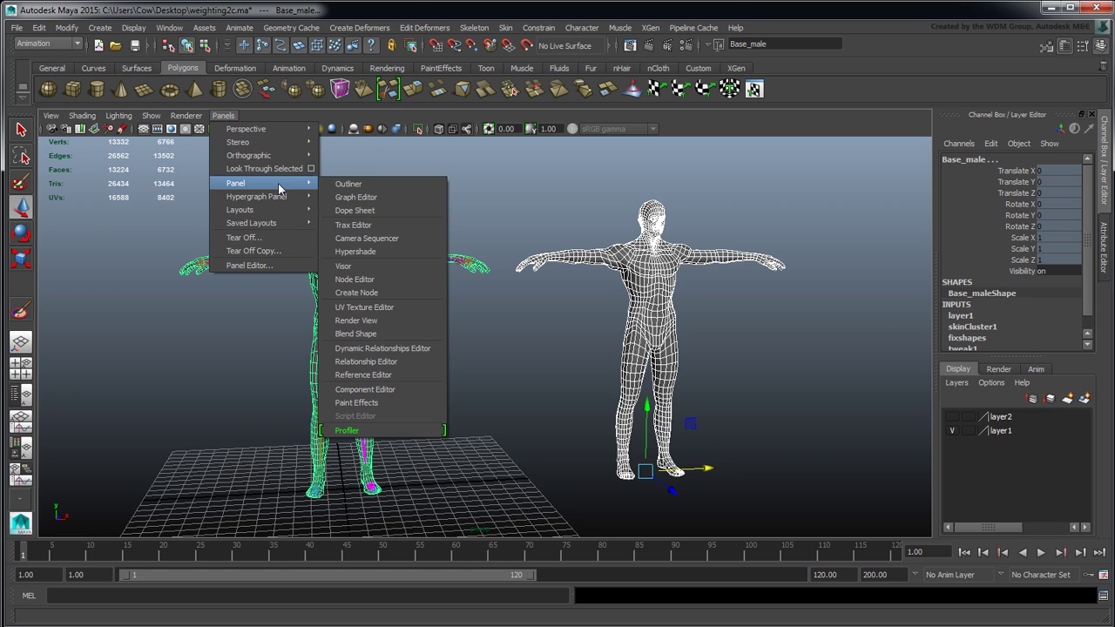
{"action": "left_click", "coordinate": [386, 335]}
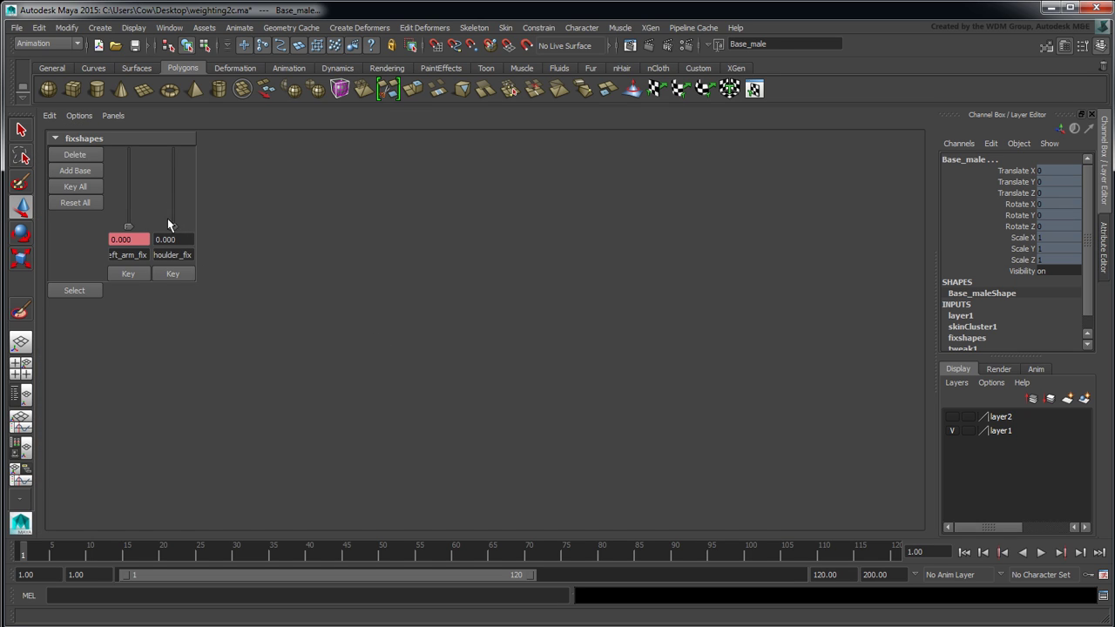
{"action": "left_click_drag", "start_coordinate": [171, 227], "coordinate": [173, 189]}
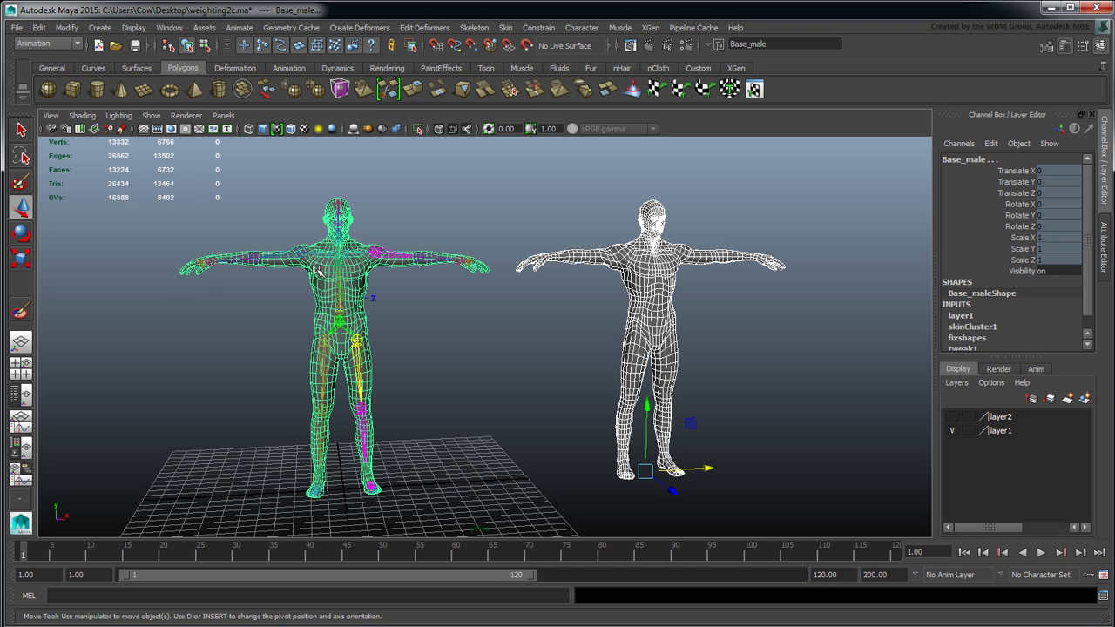
- Split the workspace into two panes with the Blend Shape editor beside the perspective view, and try the left_shoulder_fix weight
{"action": "left_click", "coordinate": [21, 395]}
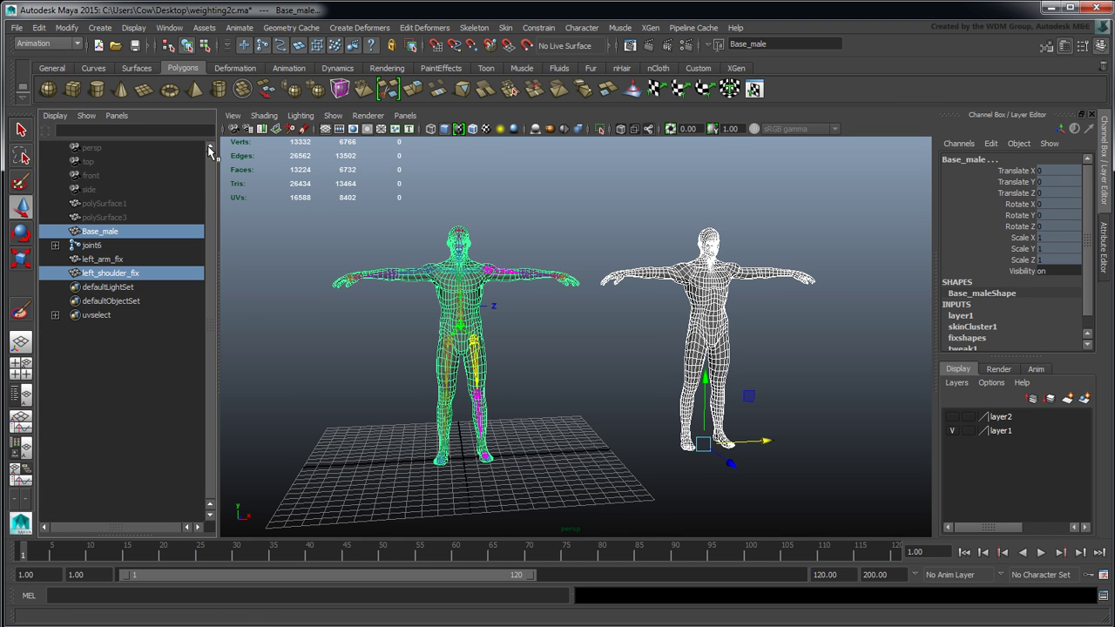
{"action": "left_click", "coordinate": [116, 114]}
{"action": "mouse_move", "coordinate": [158, 190]}
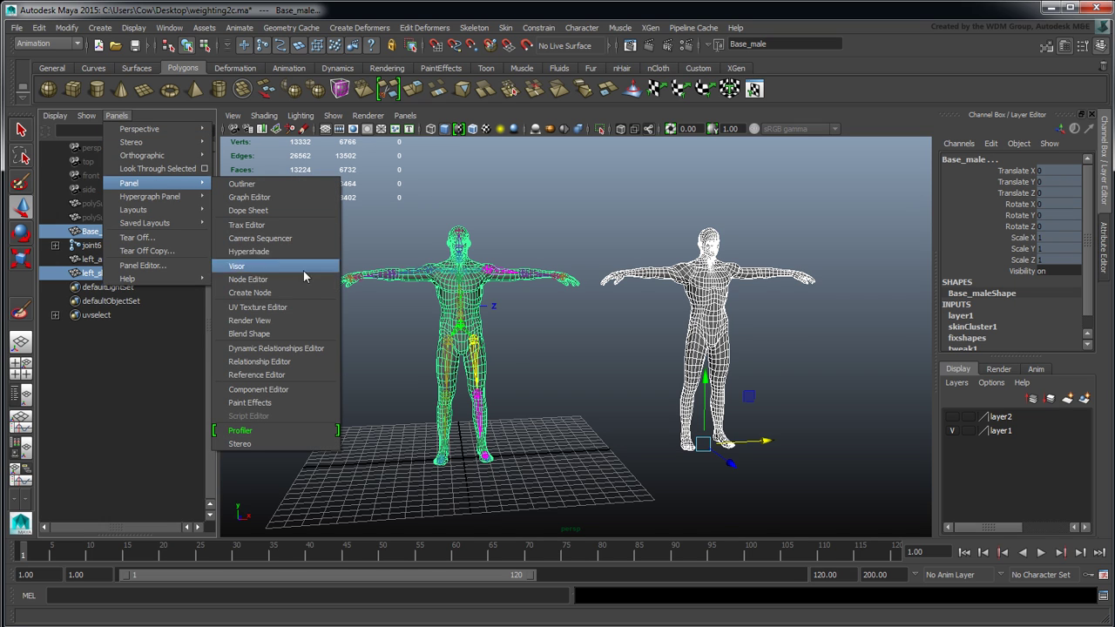
{"action": "left_click", "coordinate": [275, 333]}
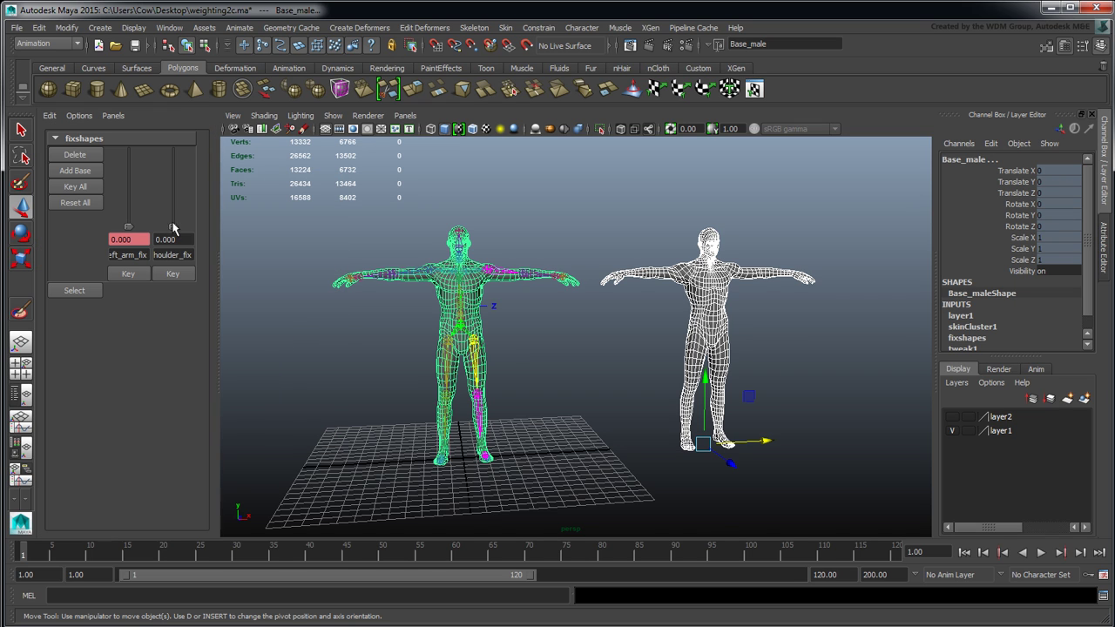
{"action": "left_click_drag", "start_coordinate": [173, 227], "coordinate": [182, 256]}
- Open Set Driven Key for the selected meshes and choose left_shoulder_fix as the driven object
{"action": "right_click_drag", "start_coordinate": [398, 322], "coordinate": [513, 349], "text": "alt"}
{"action": "left_click_drag", "start_coordinate": [513, 349], "coordinate": [523, 346], "text": "alt"}
{"action": "middle_click_drag", "start_coordinate": [468, 348], "coordinate": [503, 366], "text": "alt"}
{"action": "left_click", "coordinate": [239, 29]}
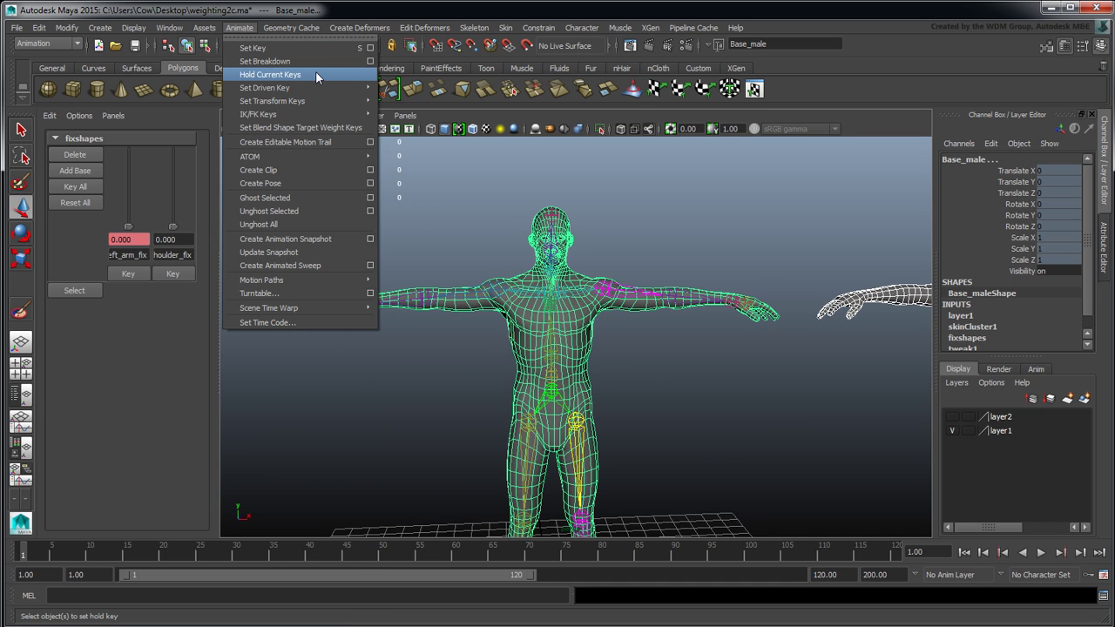
{"action": "mouse_move", "coordinate": [334, 88]}
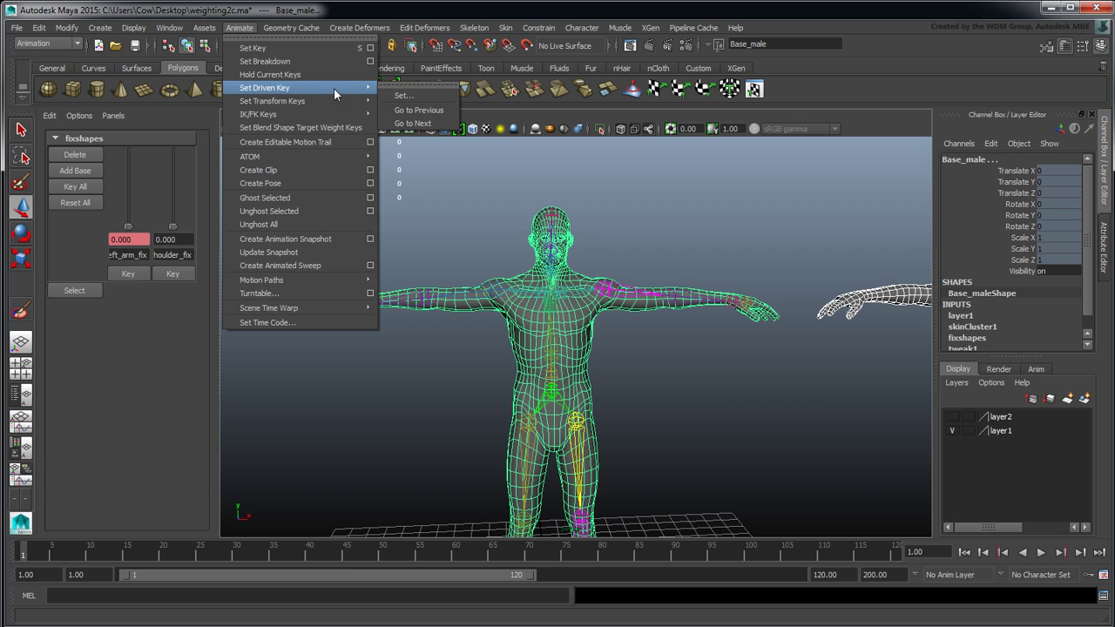
{"action": "left_click", "coordinate": [420, 98]}
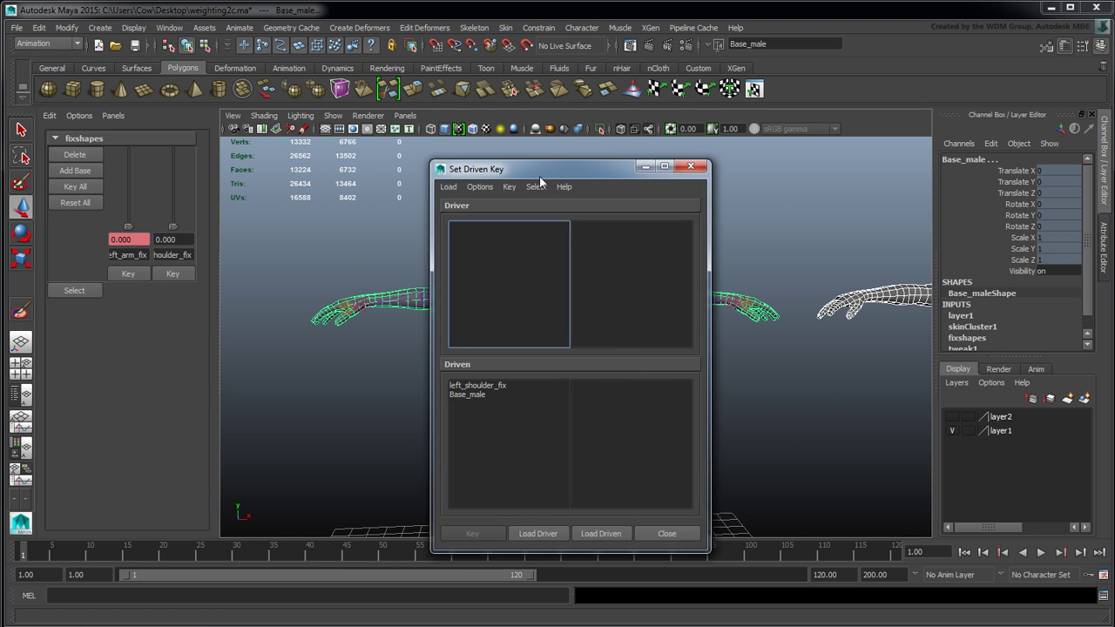
{"action": "left_click_drag", "start_coordinate": [549, 162], "coordinate": [404, 144]}
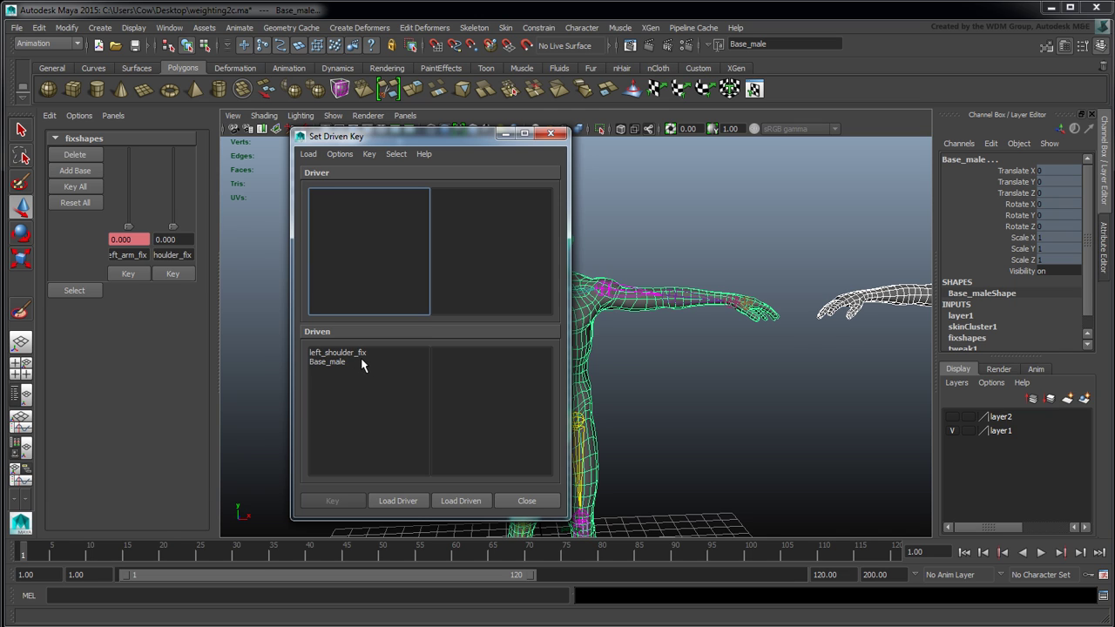
{"action": "left_click", "coordinate": [348, 353]}
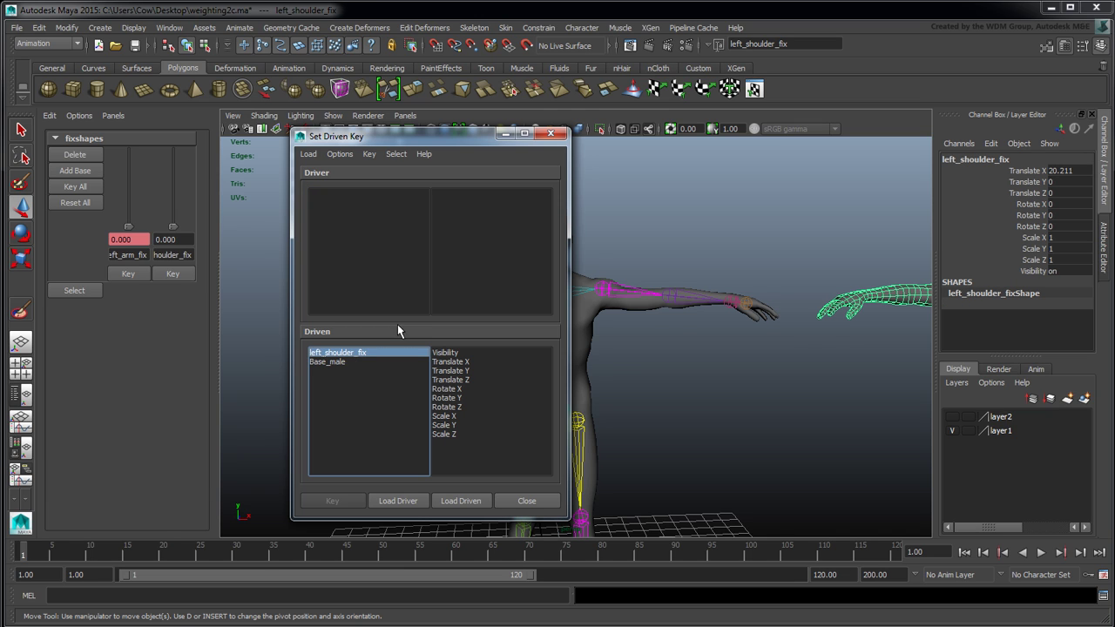
- Load the right upper-arm joint (joint25) as the driver in Set Driven Key and activate the Rotate tool
{"action": "left_click_drag", "start_coordinate": [471, 146], "coordinate": [652, 112]}
{"action": "left_click", "coordinate": [497, 290]}
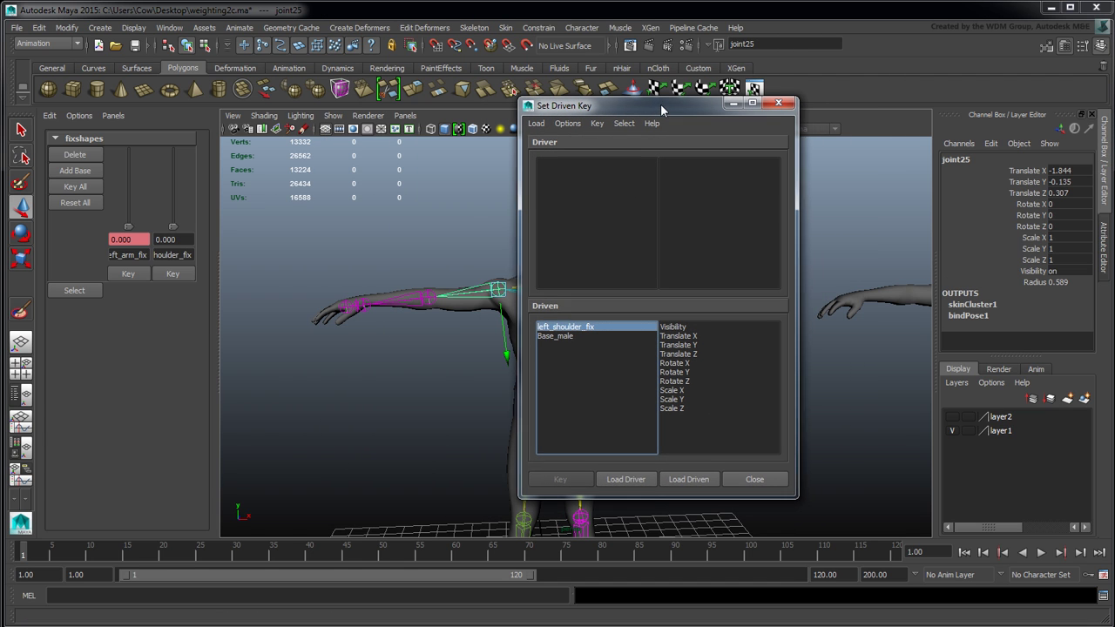
{"action": "left_click", "coordinate": [623, 480]}
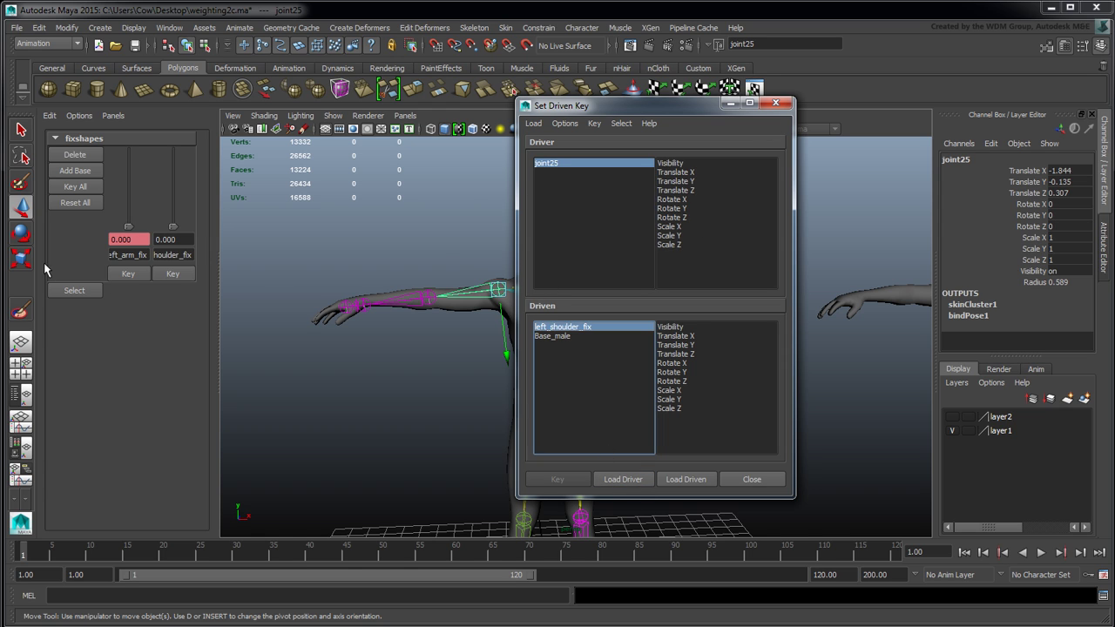
{"action": "key", "text": "e"}
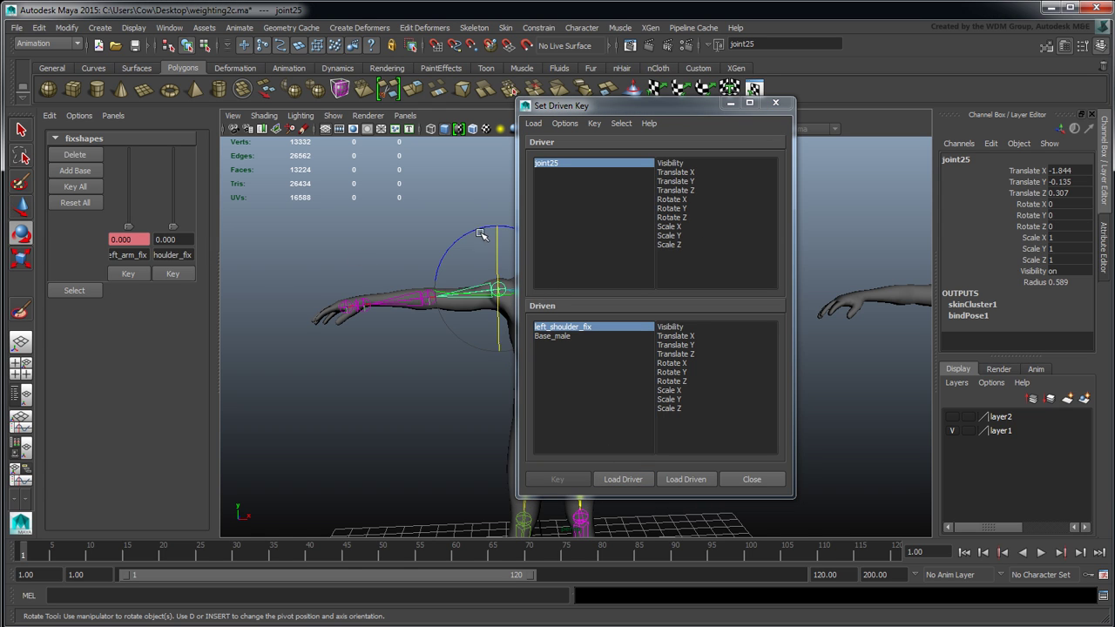
- Choose Rotate Z of joint25 as the driver attribute and select the left_shoulder_fix mesh among the driven objects
{"action": "left_click", "coordinate": [673, 217]}
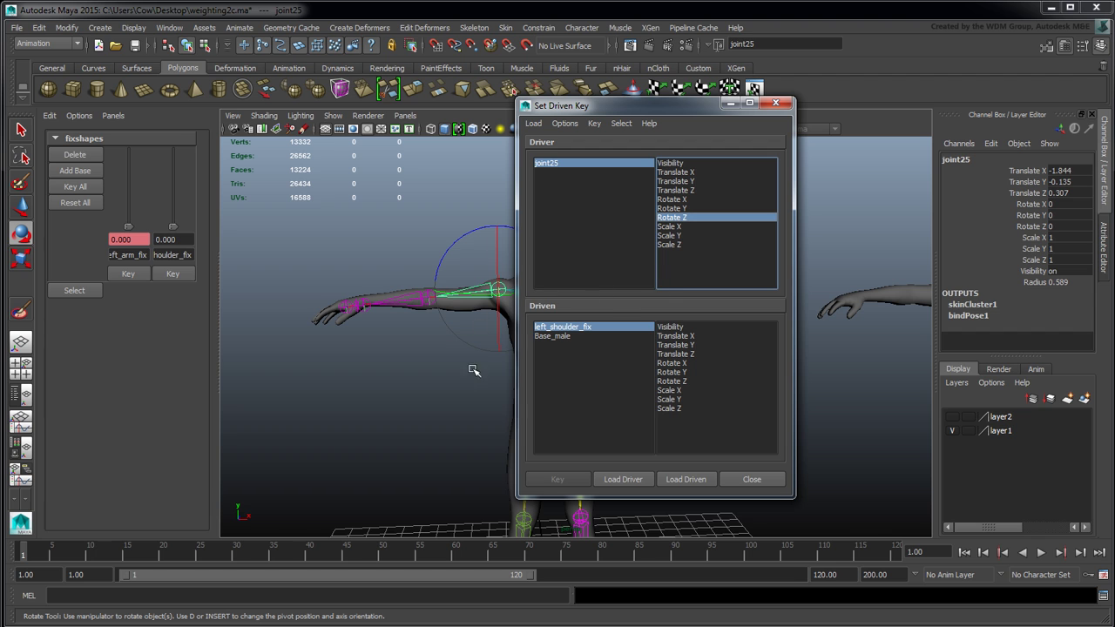
{"action": "mouse_move", "coordinate": [650, 112]}
{"action": "left_mouse_down"}
{"action": "mouse_move", "coordinate": [862, 109]}
{"action": "mouse_move", "coordinate": [618, 122]}
{"action": "mouse_move", "coordinate": [852, 114]}
{"action": "mouse_move", "coordinate": [636, 111]}
{"action": "left_mouse_up"}
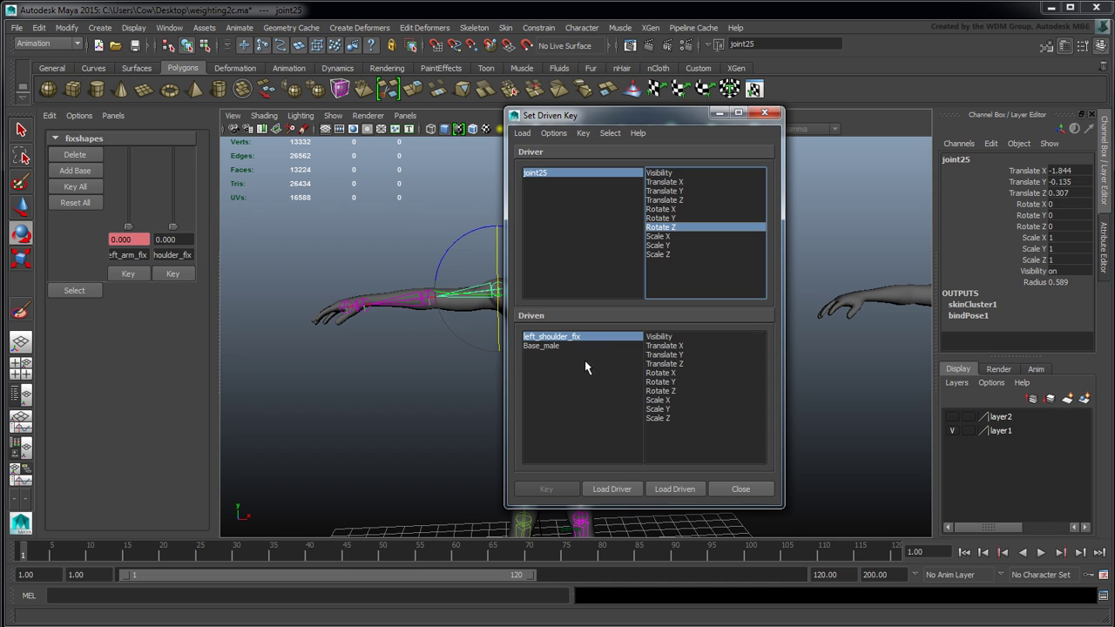
{"action": "left_click", "coordinate": [567, 346]}
{"action": "left_click", "coordinate": [577, 336]}
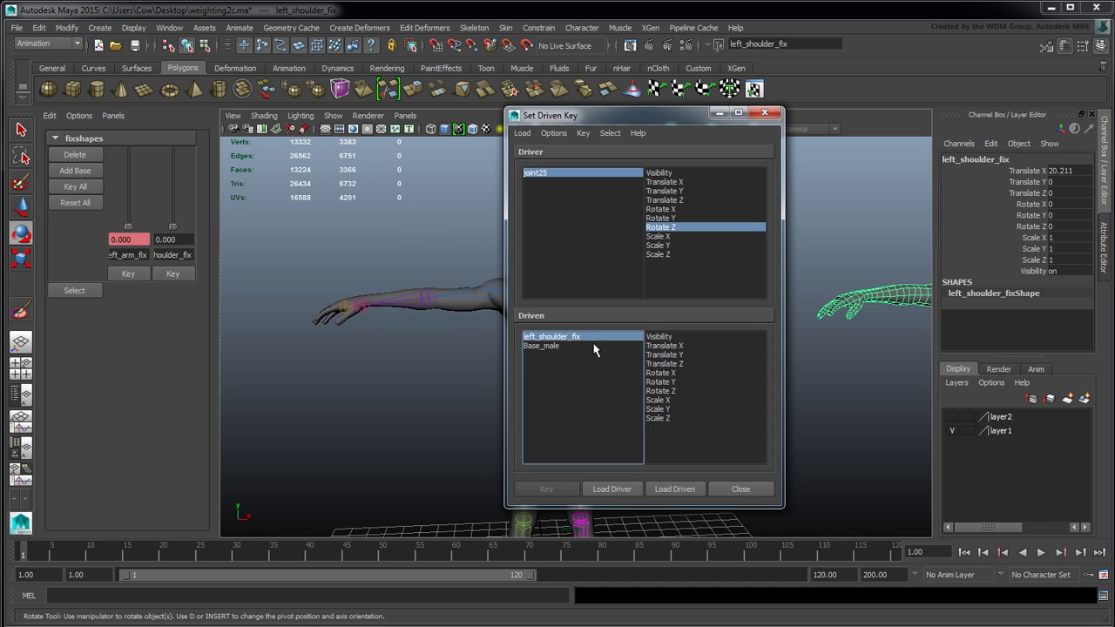
- Load the fixshapes blend shape node of the Base_male mesh as the driven object and choose its left_shoulder_fix attribute
{"action": "left_click_drag", "start_coordinate": [636, 114], "coordinate": [376, 130]}
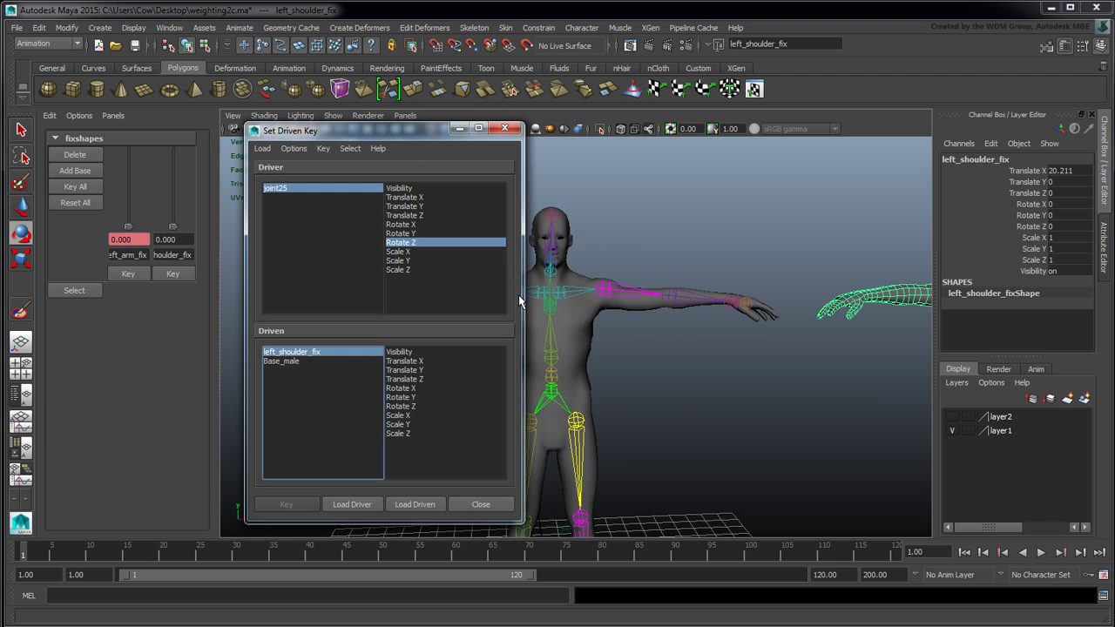
{"action": "left_click", "coordinate": [586, 345]}
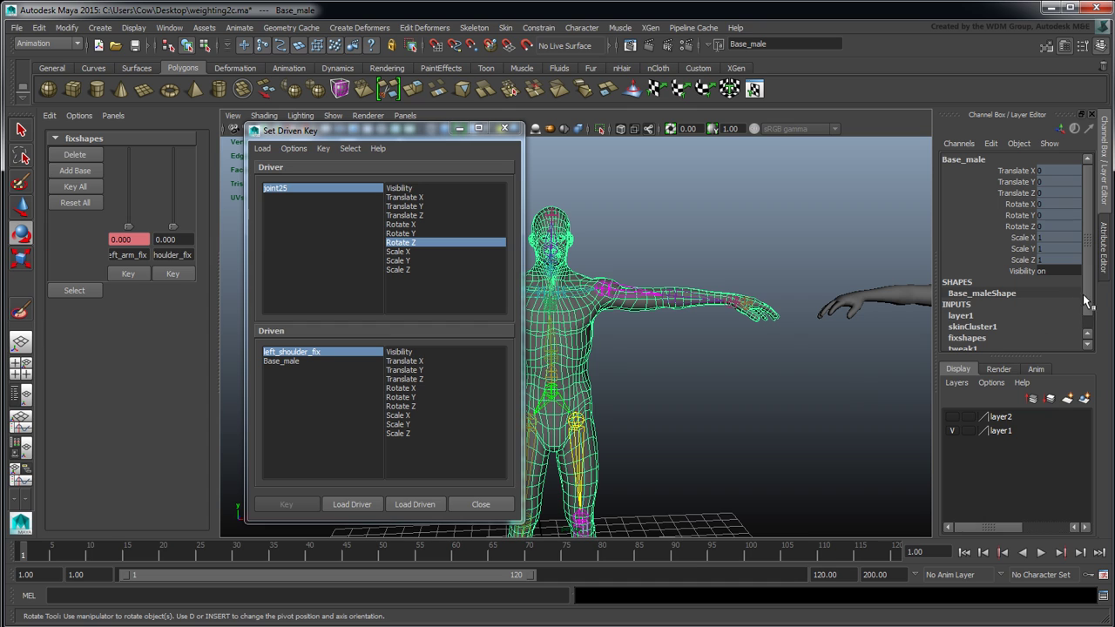
{"action": "scroll", "coordinate": [1095, 315], "scroll_direction": "down", "scroll_amount": 1}
{"action": "left_click", "coordinate": [983, 324]}
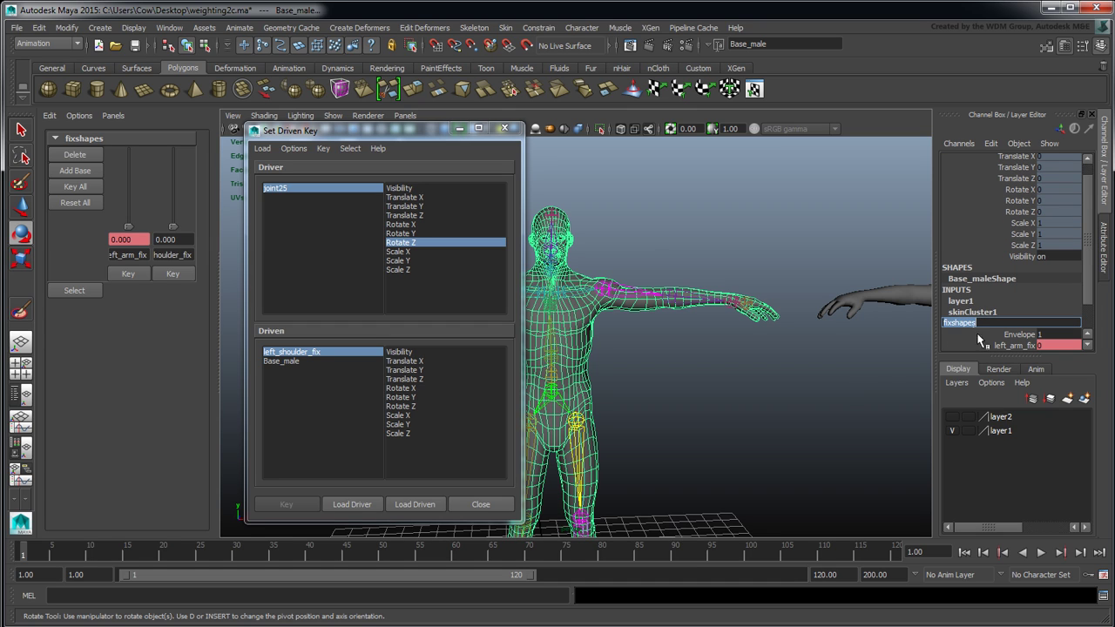
{"action": "left_click", "coordinate": [413, 505]}
{"action": "left_click", "coordinate": [292, 353]}
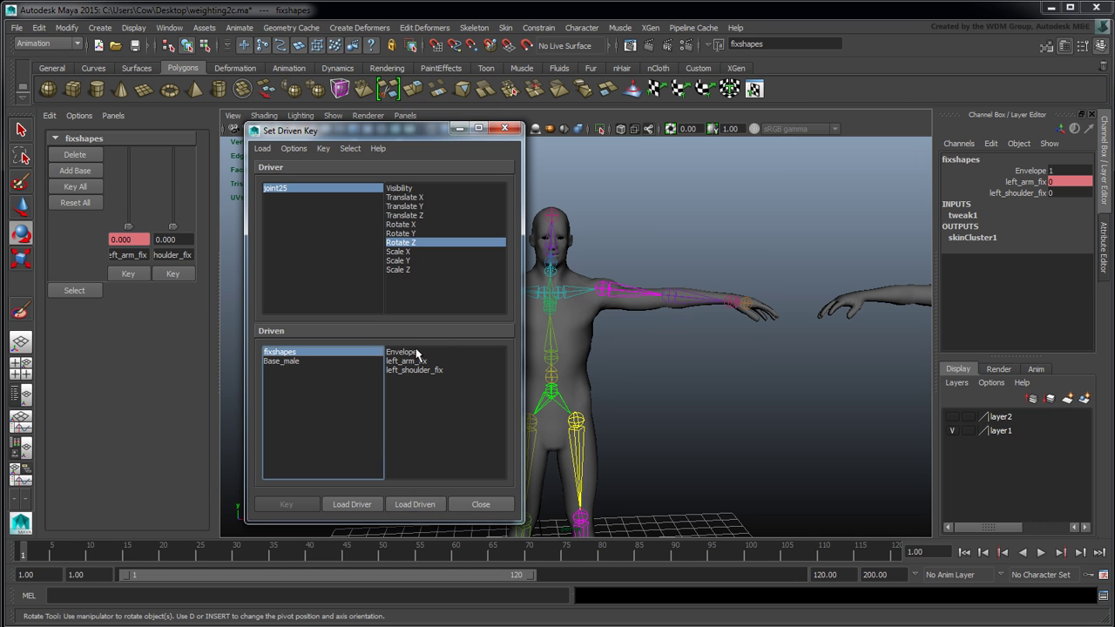
{"action": "left_click", "coordinate": [434, 371]}
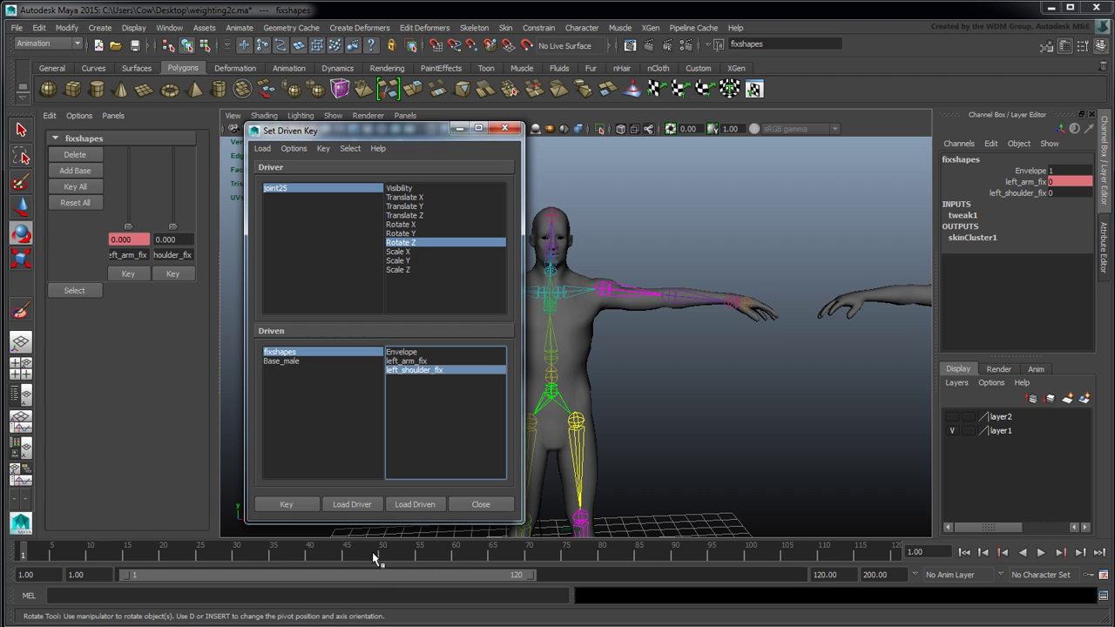
- Clear the Set Driven Key window away from the character's right arm and frame the upper body more closely
{"action": "left_click_drag", "start_coordinate": [405, 135], "coordinate": [839, 97]}
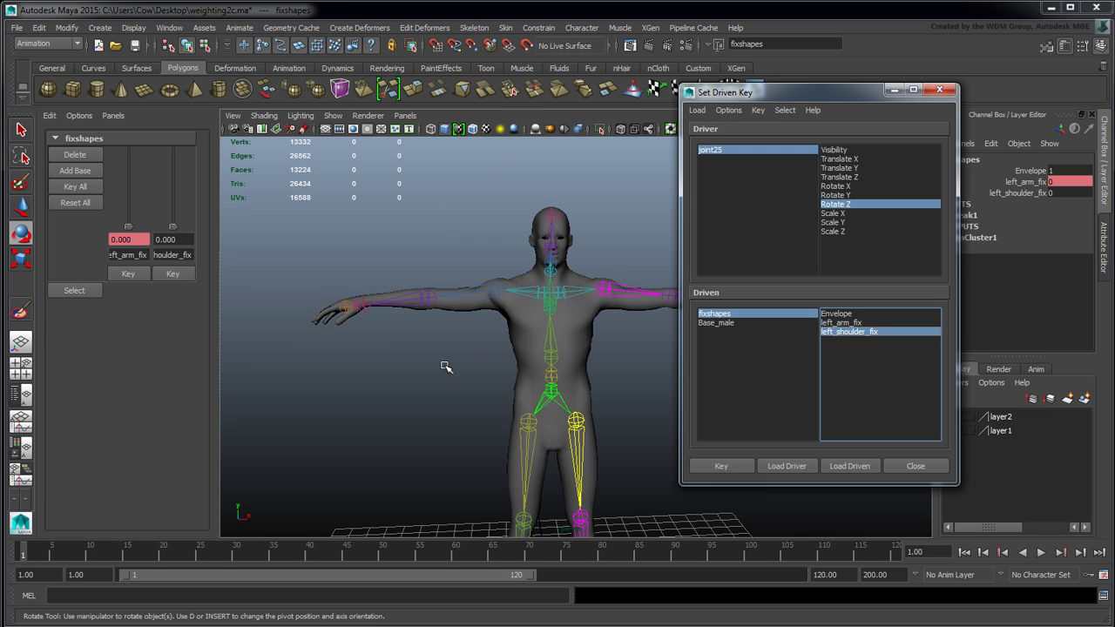
{"action": "mouse_move", "coordinate": [488, 362]}
{"action": "left_mouse_down", "text": "alt"}
{"action": "mouse_move", "coordinate": [580, 373]}
{"action": "mouse_move", "coordinate": [461, 391]}
{"action": "mouse_move", "coordinate": [505, 356]}
{"action": "left_mouse_up", "text": "alt"}
{"action": "scroll", "coordinate": [566, 327], "scroll_direction": "up", "scroll_amount": 3}
{"action": "middle_click_drag", "start_coordinate": [566, 326], "coordinate": [598, 383], "text": "alt"}
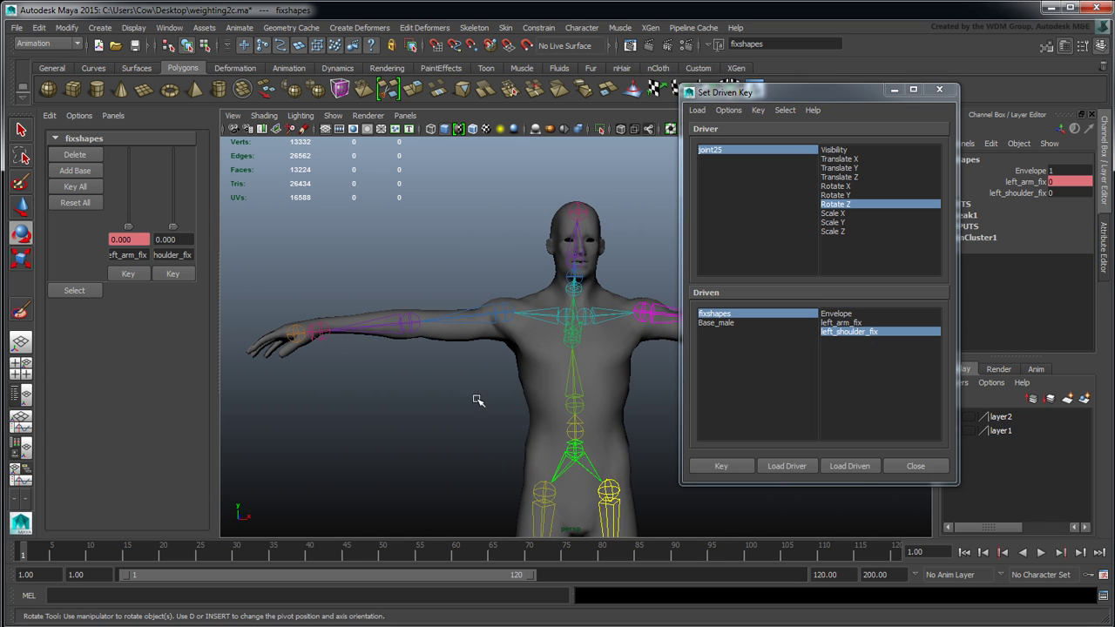